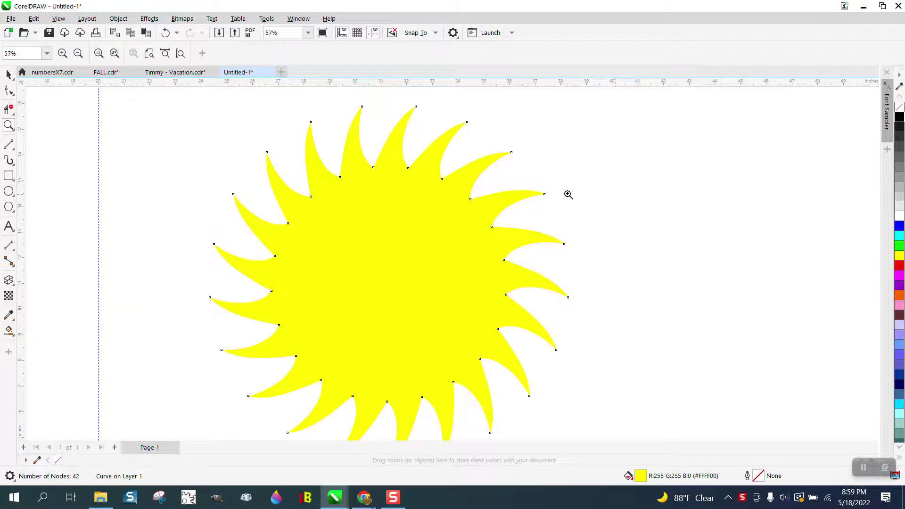
# - Zoom in on the page's pi notes and the red circle
pyautogui.doubleClick(9, 74)
pyautogui.click(368, 193)
pyautogui.scroll(-4, 414, 196)
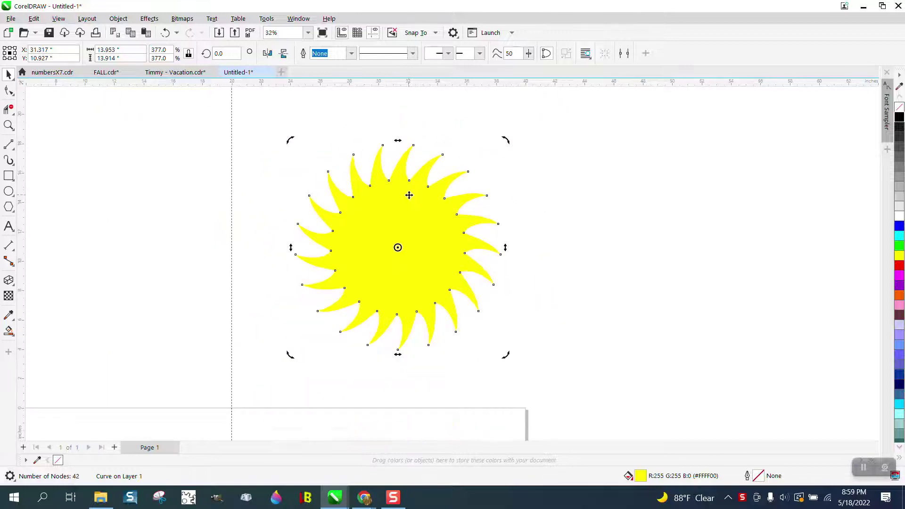
pyautogui.scroll(-1, 411, 188)
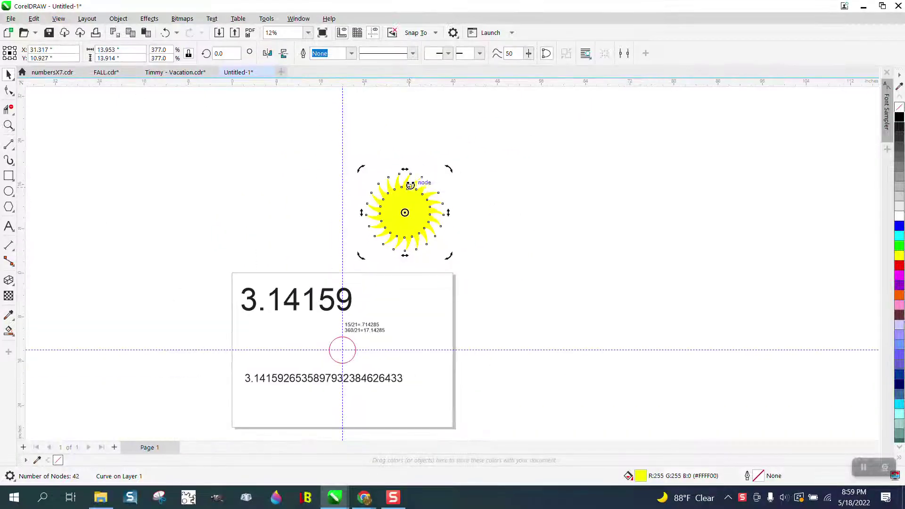
pyautogui.click(9, 125)
pyautogui.moveTo(240, 295); pyautogui.dragTo(481, 393)
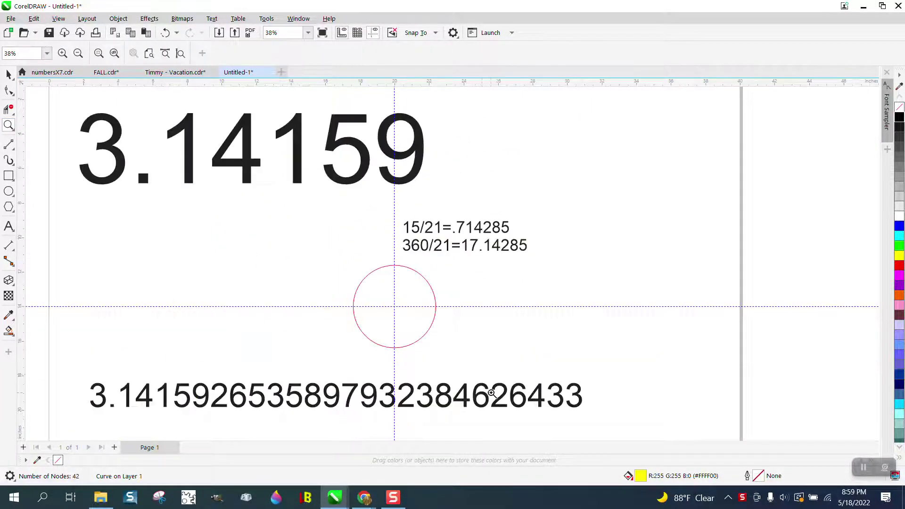
pyautogui.scroll(-3, 391, 213)
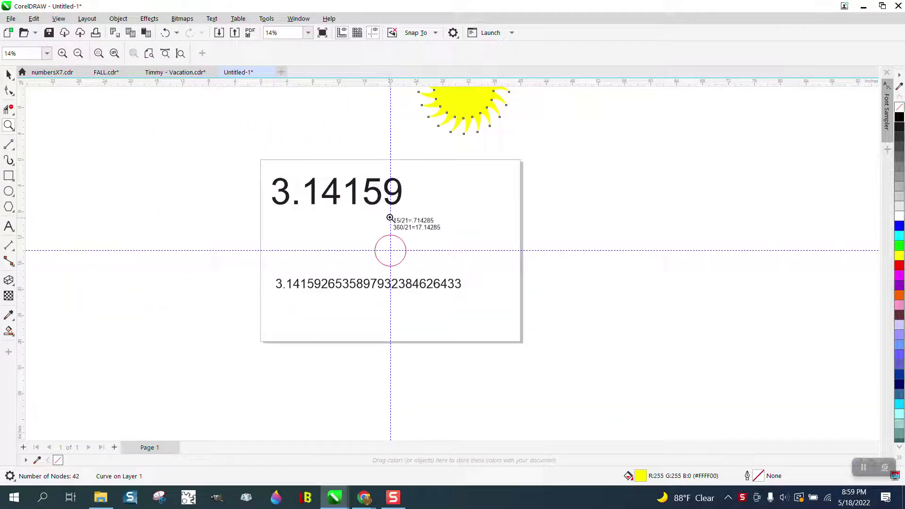
pyautogui.scroll(7, 477, 136)
pyautogui.scroll(-5, 461, 147)
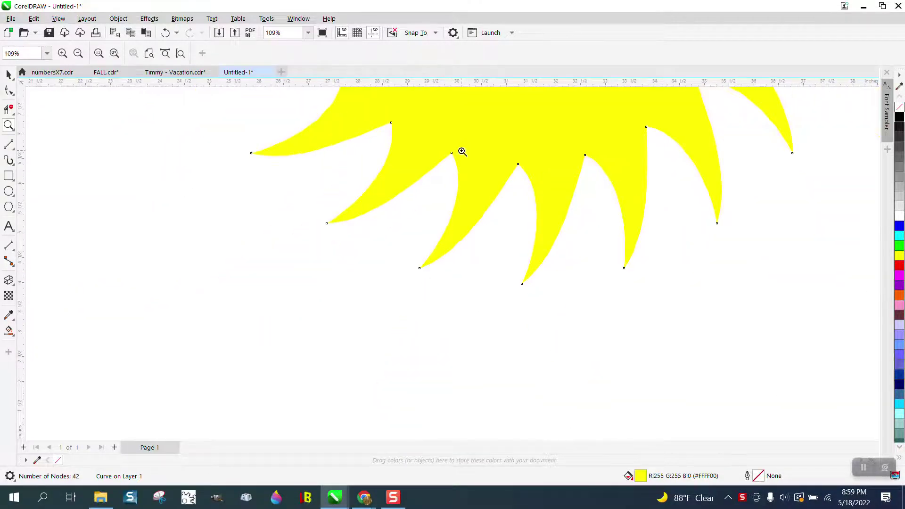
pyautogui.scroll(-1, 461, 152)
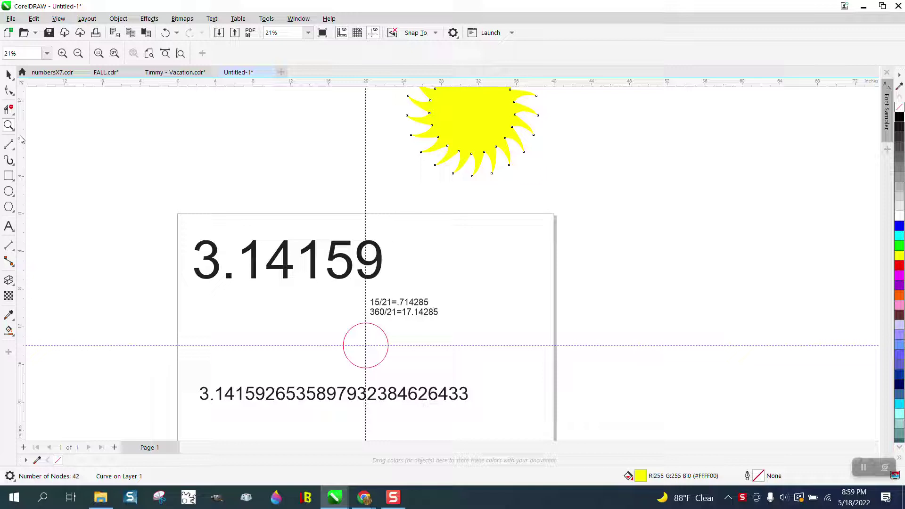
pyautogui.moveTo(176, 239); pyautogui.dragTo(511, 410)
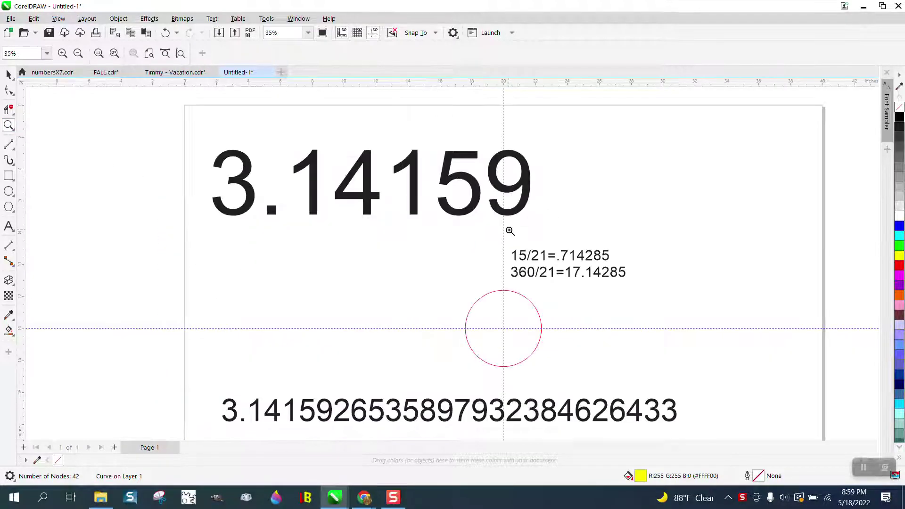
pyautogui.scroll(-1, 408, 228)
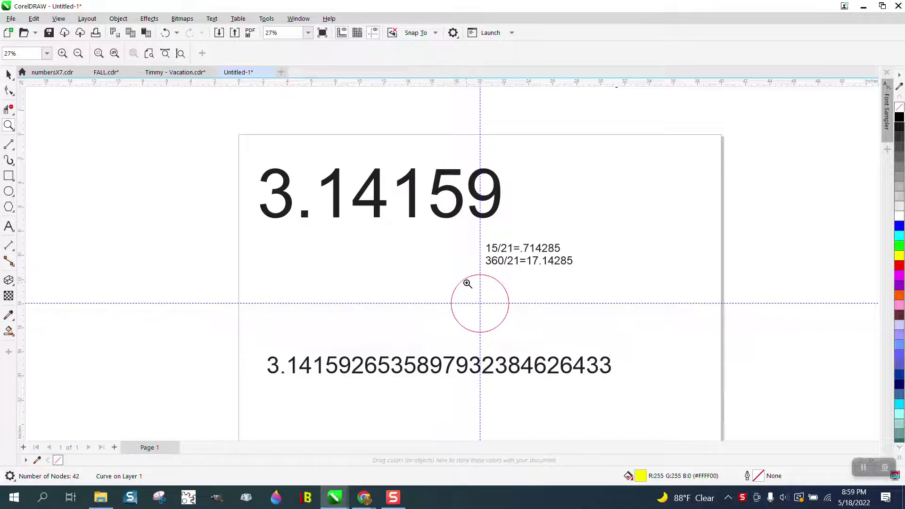
# - Show the red circle's curve properties in the Properties docker: 4 nodes, 15.00212 in long
pyautogui.click(8, 74)
pyautogui.click(466, 278)
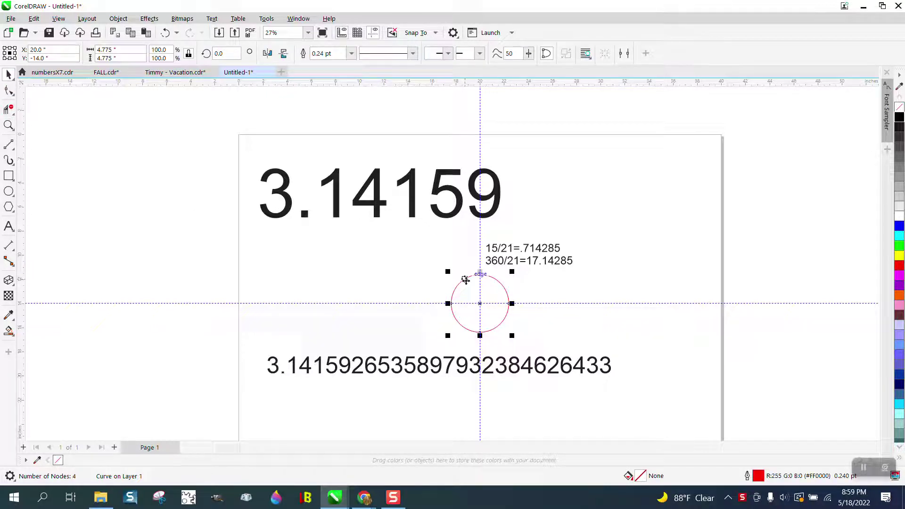
pyautogui.click(301, 19)
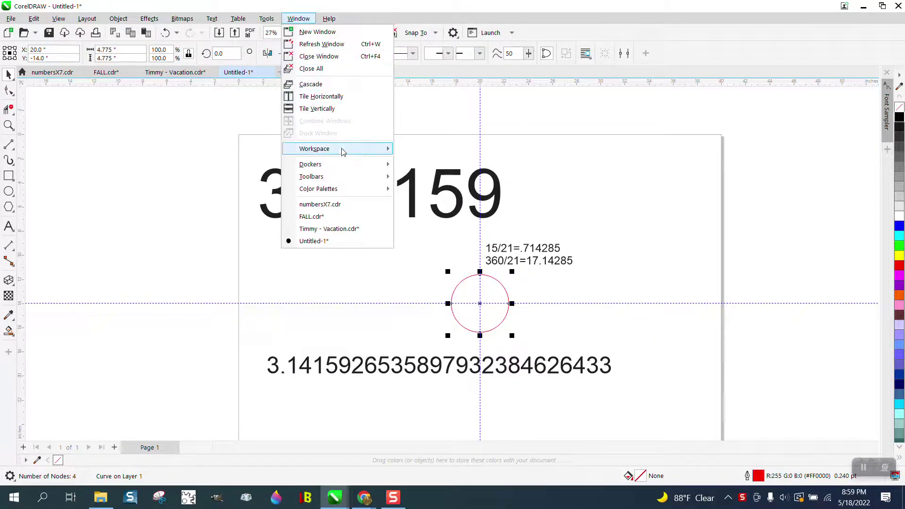
pyautogui.moveTo(325, 165)
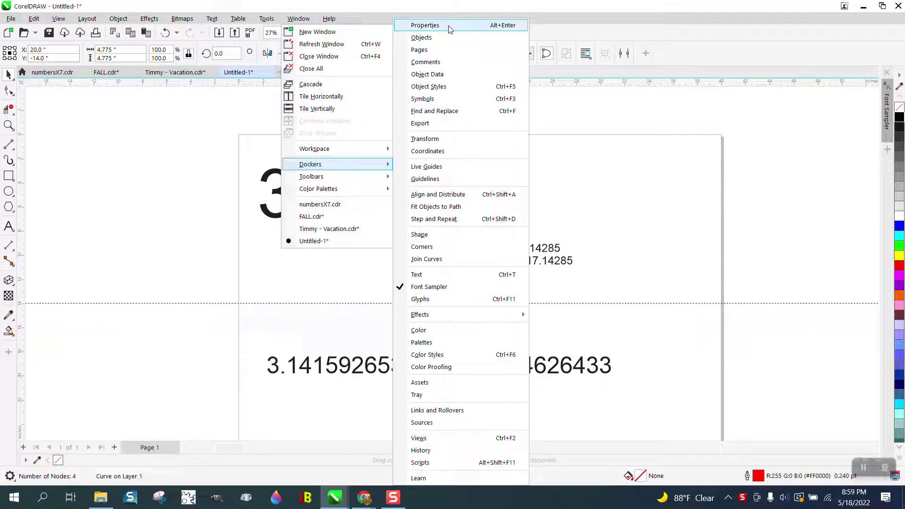
pyautogui.click(449, 26)
pyautogui.click(766, 88)
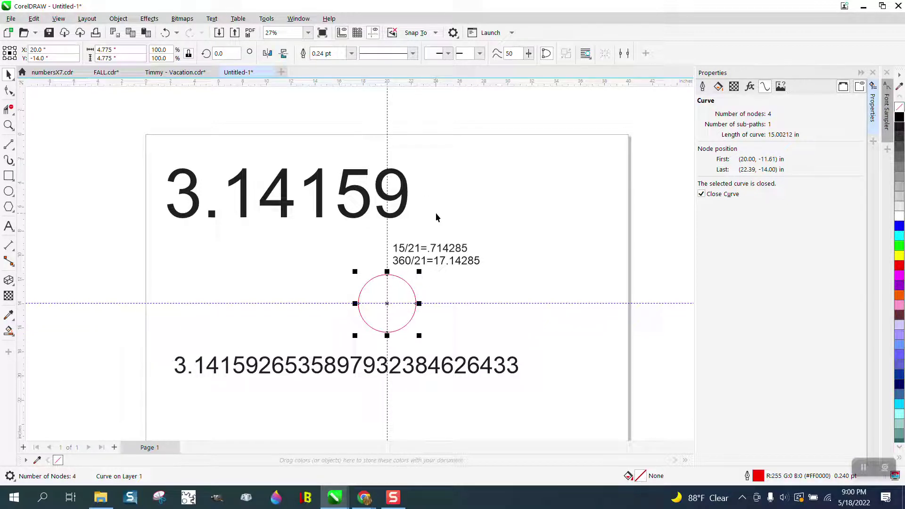
# - Move the yellow sun down onto the page's top right corner
pyautogui.click(485, 227)
pyautogui.scroll(-2, 485, 227)
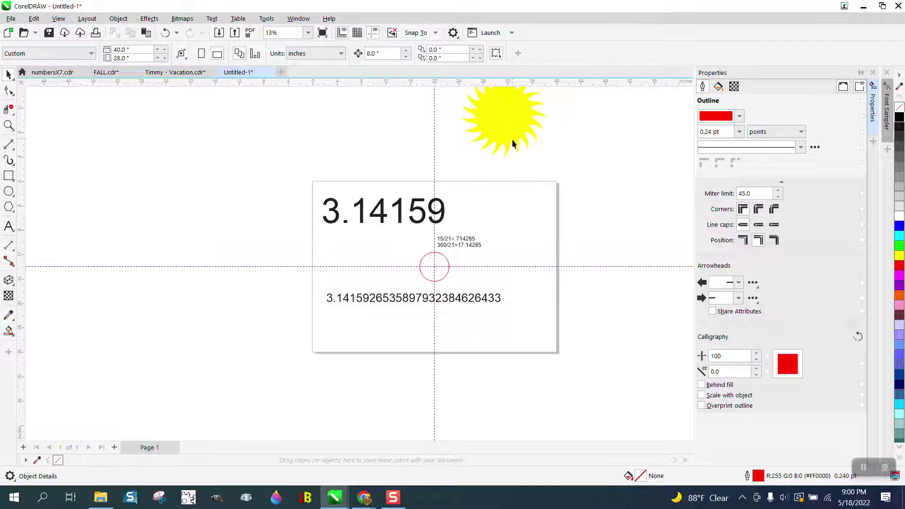
pyautogui.moveTo(513, 144); pyautogui.dragTo(509, 209)
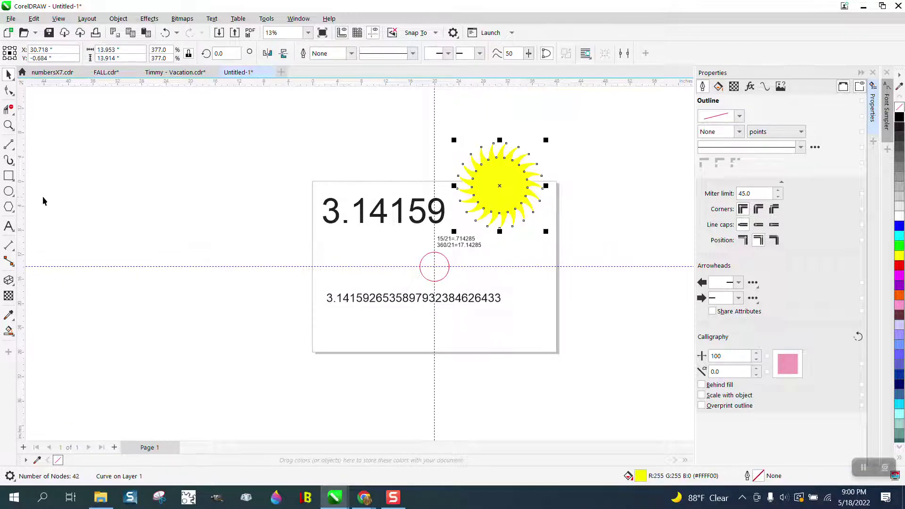
pyautogui.click(6, 127)
pyautogui.scroll(2, 595, 311)
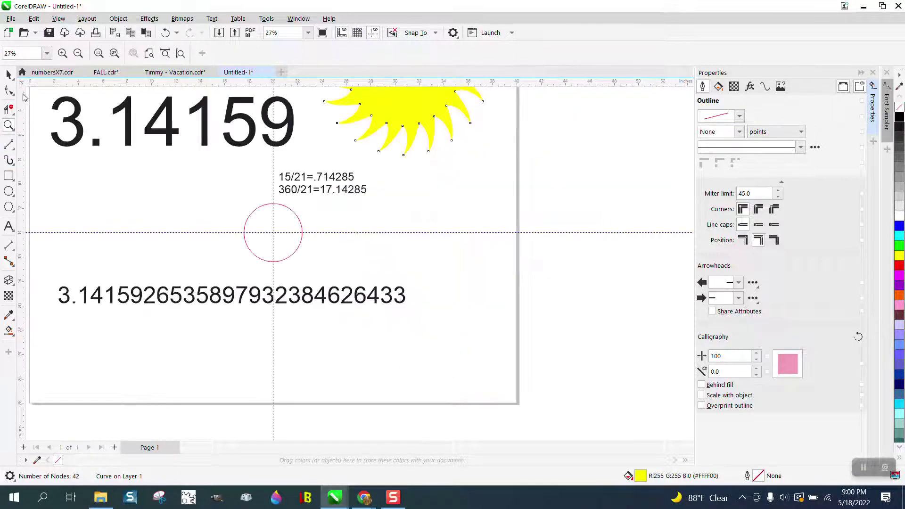
pyautogui.click(9, 75)
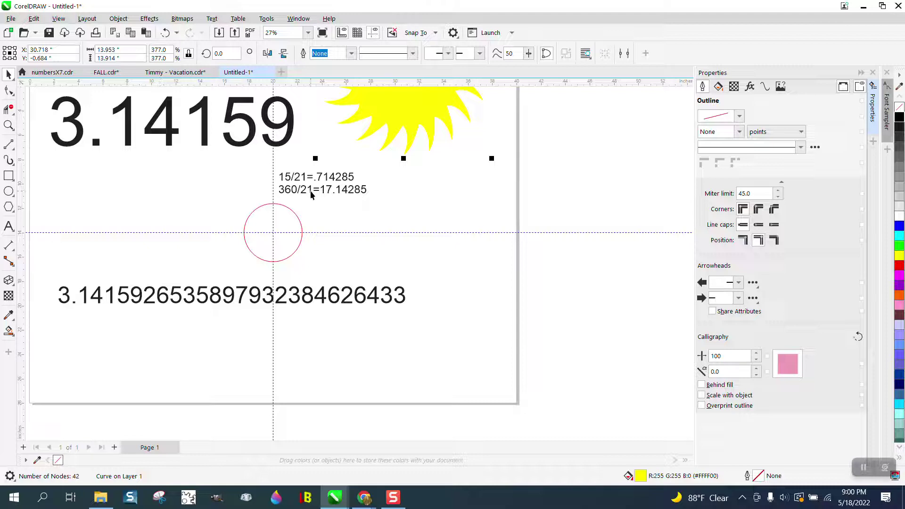
# - Draw a small square left of the notes and rotate it 45° into a diamond
pyautogui.click(8, 176)
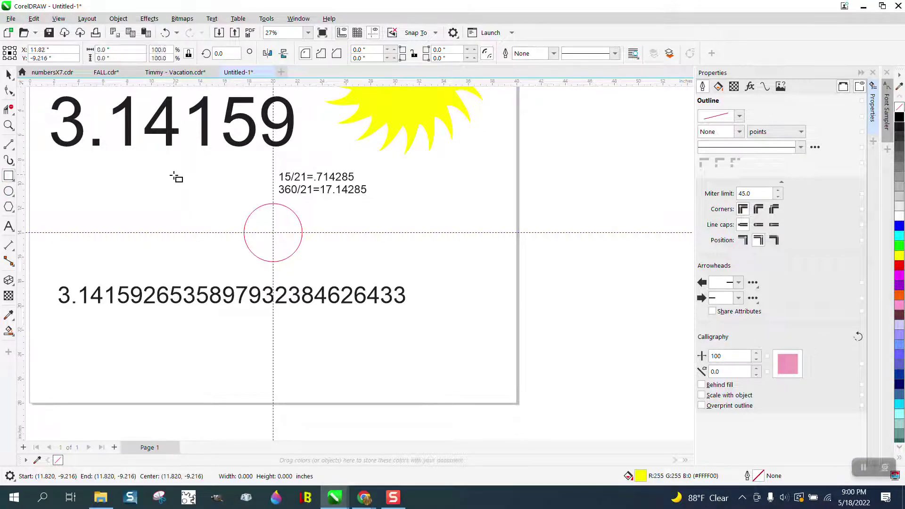
pyautogui.moveTo(173, 175); pyautogui.dragTo(154, 193)
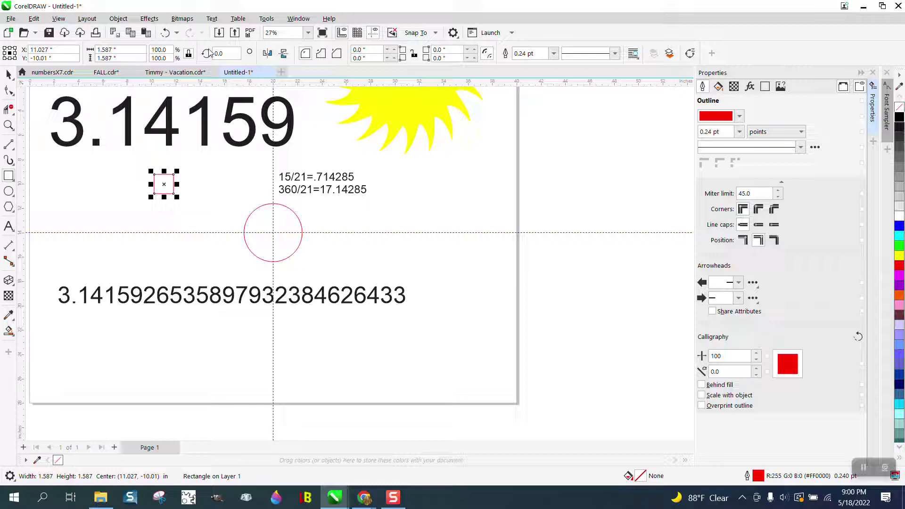
pyautogui.click(230, 50)
pyautogui.write('45')
pyautogui.press('Return')
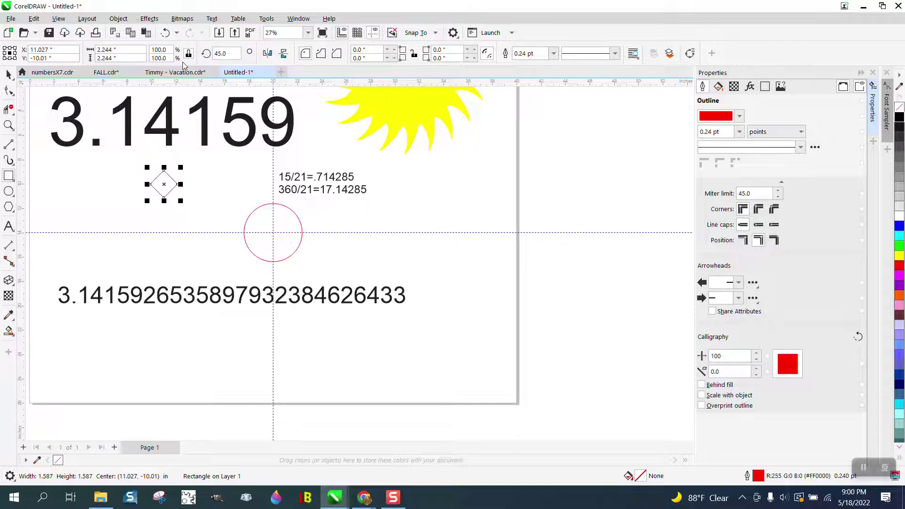
pyautogui.click(8, 90)
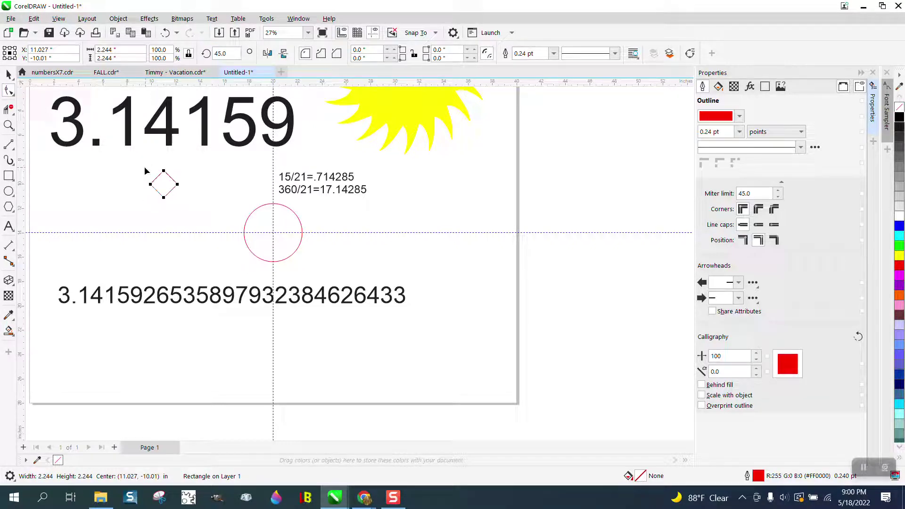
pyautogui.click(118, 18)
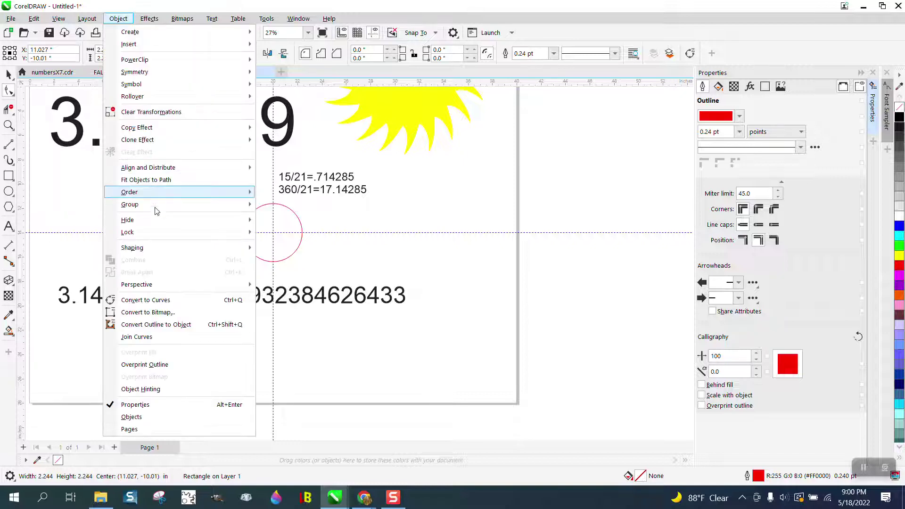
# - Convert the diamond to curves, break its nodes and erase the bottom half into a caret
pyautogui.click(146, 301)
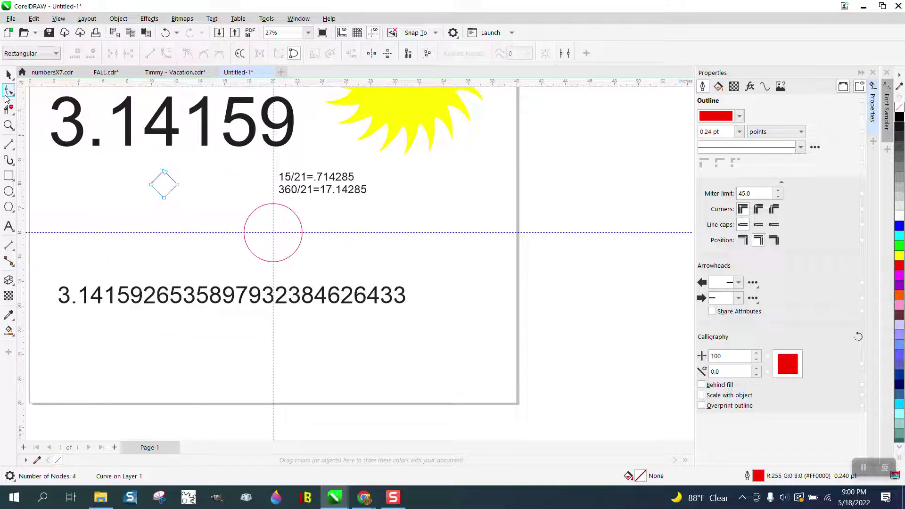
pyautogui.moveTo(186, 187); pyautogui.dragTo(186, 208)
pyautogui.rightClick(178, 189)
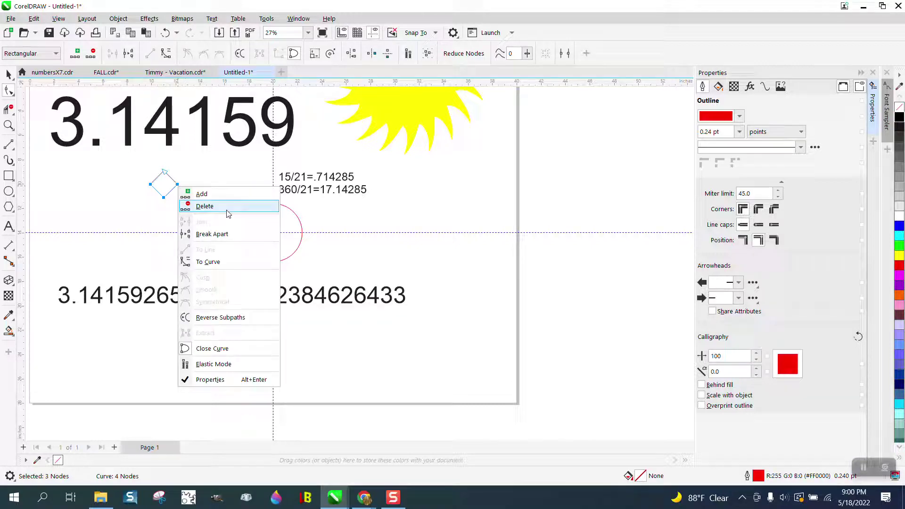
pyautogui.click(208, 233)
pyautogui.click(8, 112)
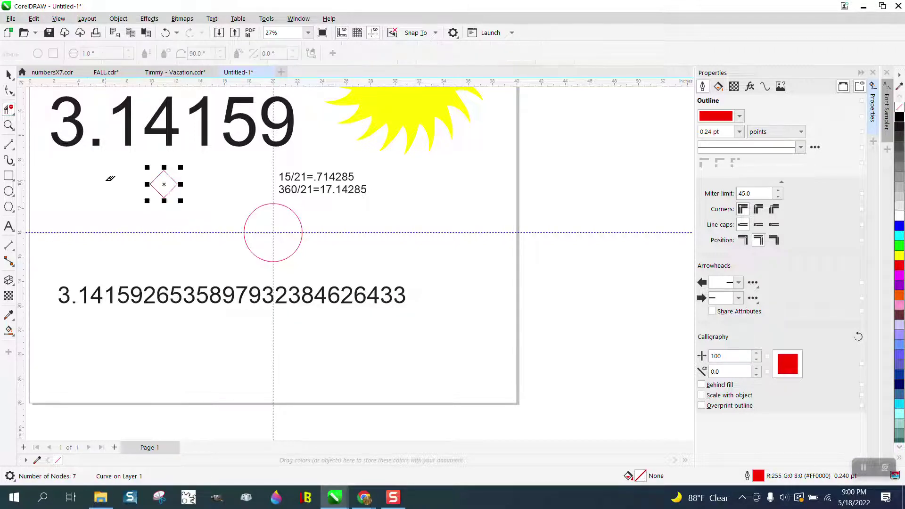
pyautogui.moveTo(150, 199); pyautogui.dragTo(182, 191)
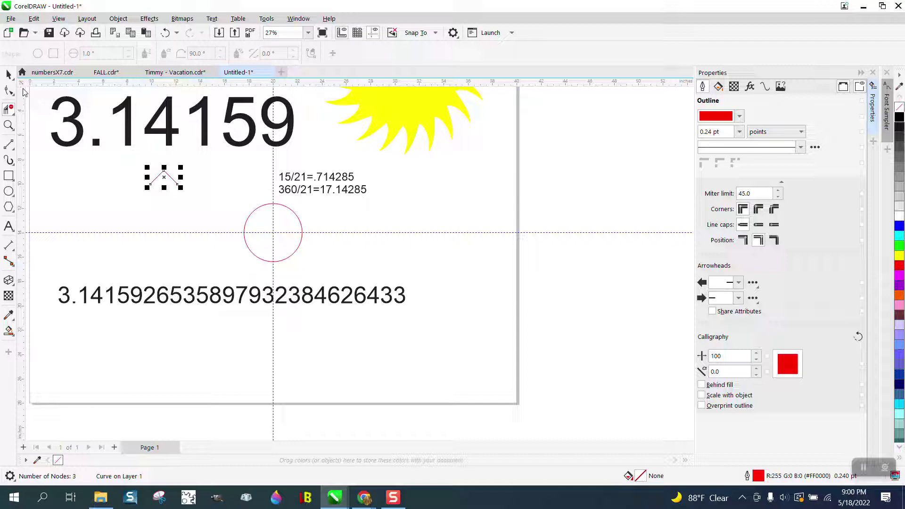
# - Set the chevron's width to 0.714 inches
pyautogui.click(9, 74)
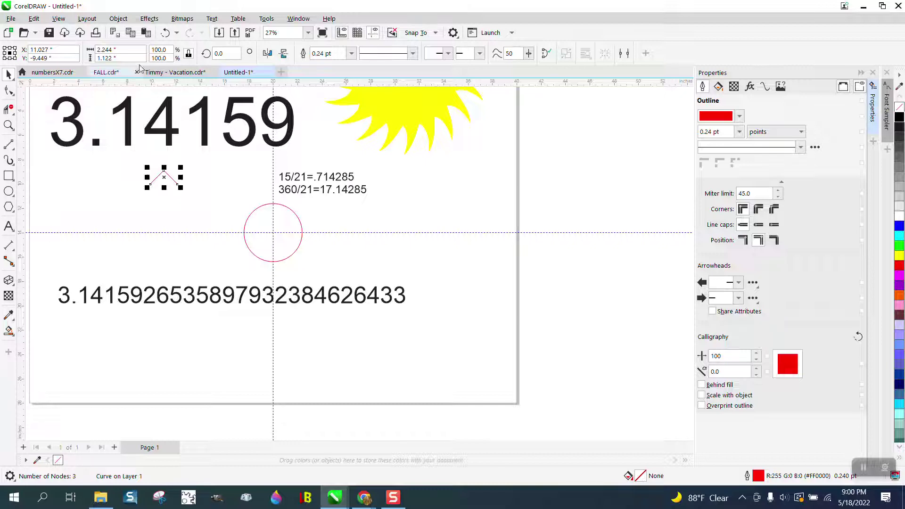
pyautogui.moveTo(119, 50); pyautogui.dragTo(83, 50)
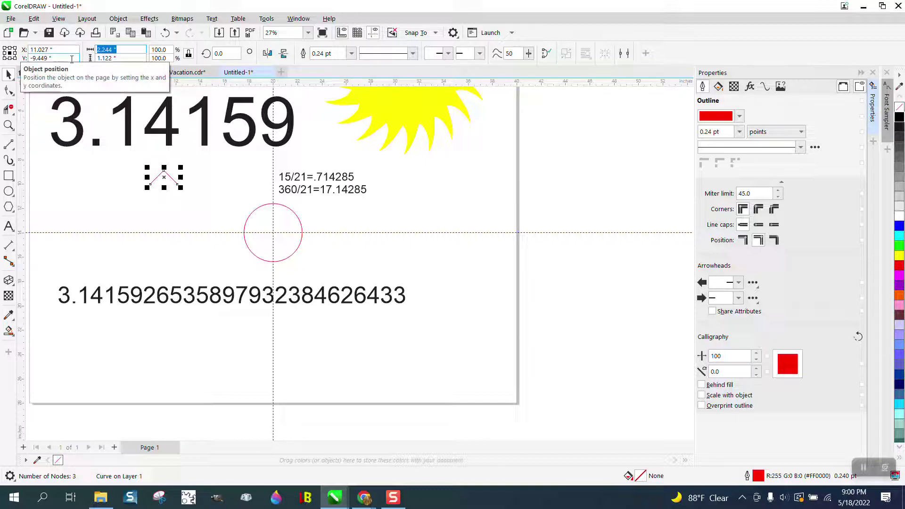
pyautogui.write('.71')
pyautogui.press('Return')
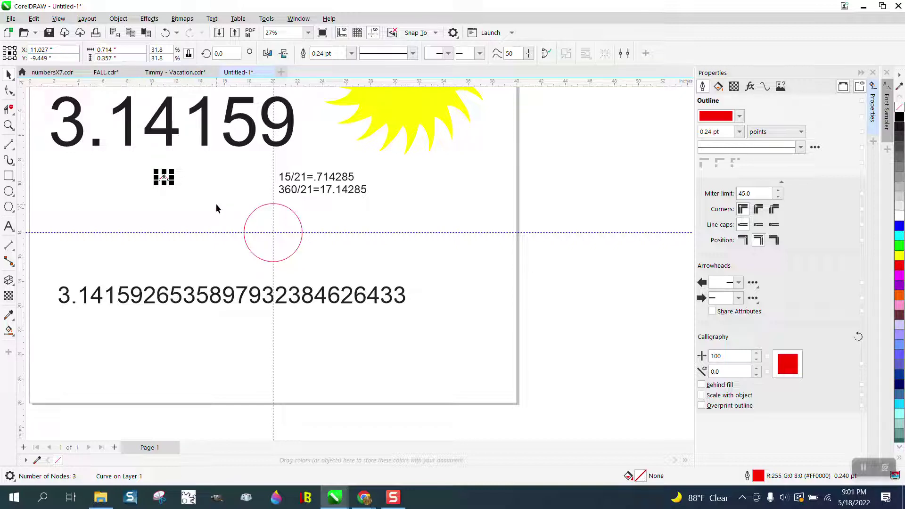
# - Centre the chevron on the page and align its top with the circle's top
pyautogui.press('p')
pyautogui.click(9, 131)
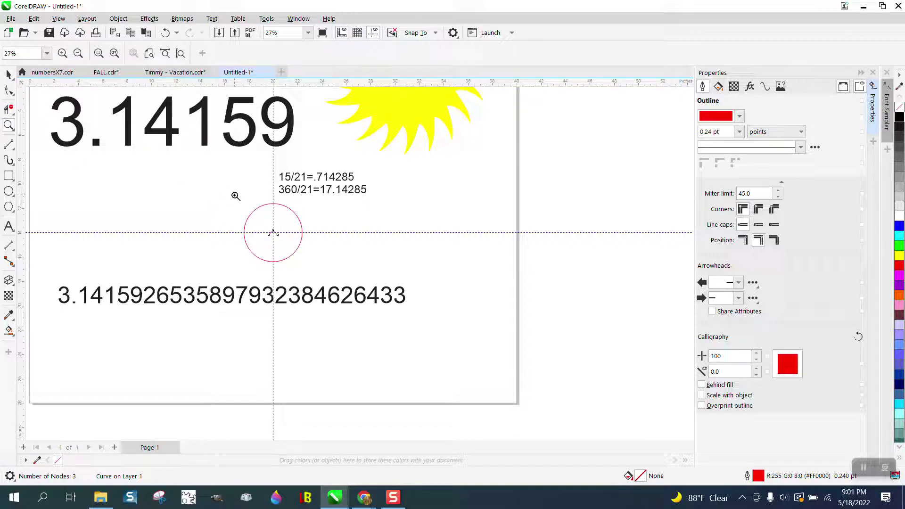
pyautogui.moveTo(238, 196); pyautogui.dragTo(330, 270)
pyautogui.click(11, 76)
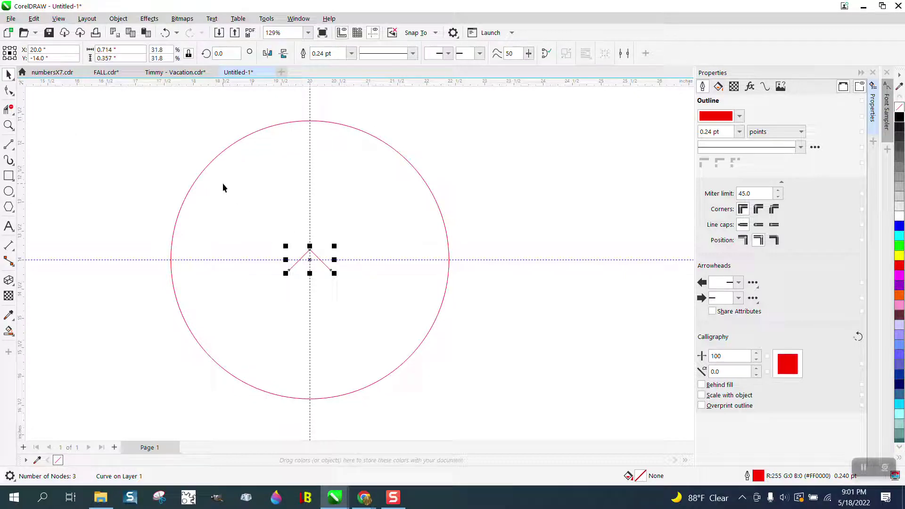
pyautogui.scroll(-1, 222, 183)
pyautogui.moveTo(168, 125); pyautogui.dragTo(438, 349)
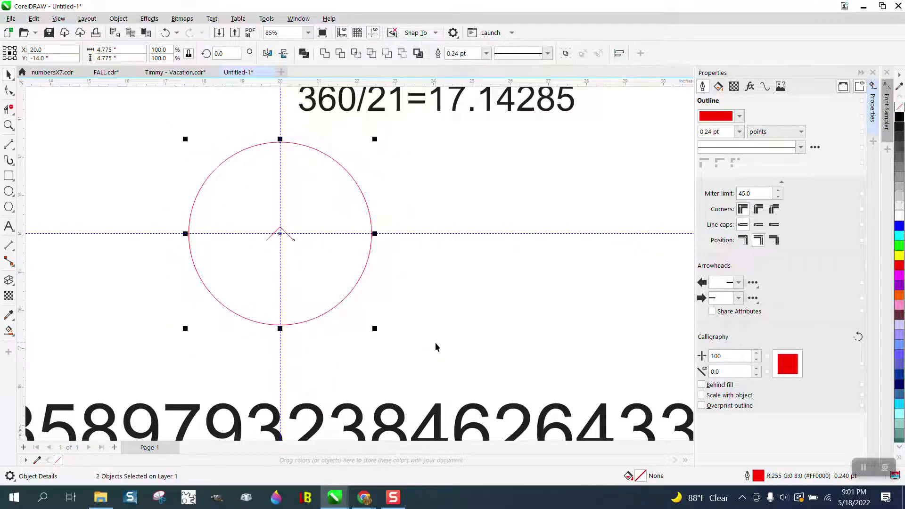
pyautogui.press('t')
# - Raise the chevron alone so its lower ends rest on the circle's arc
pyautogui.click(9, 126)
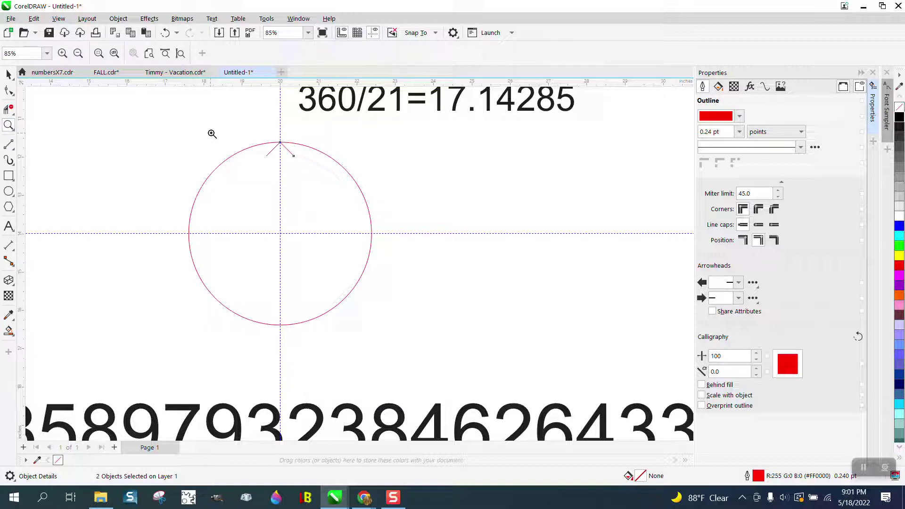
pyautogui.moveTo(212, 135); pyautogui.dragTo(420, 208)
pyautogui.press('space')
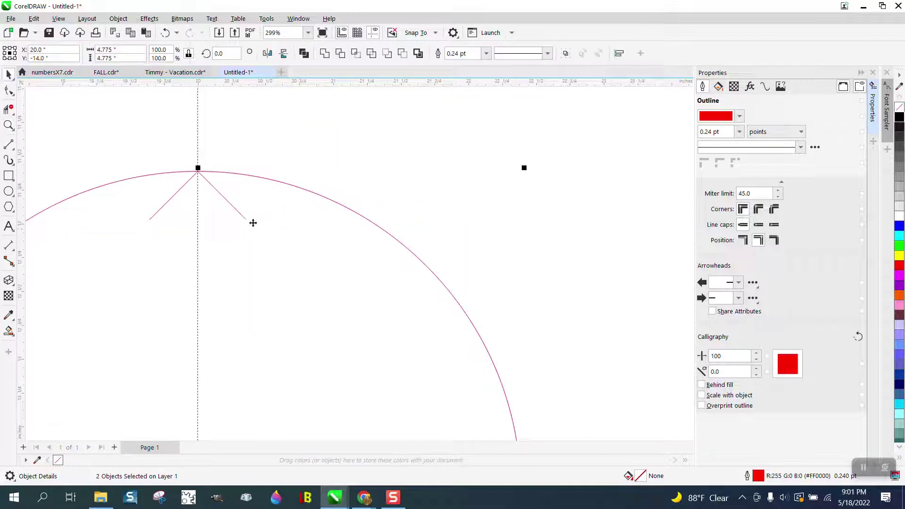
pyautogui.click(281, 161)
pyautogui.moveTo(124, 147); pyautogui.dragTo(265, 267)
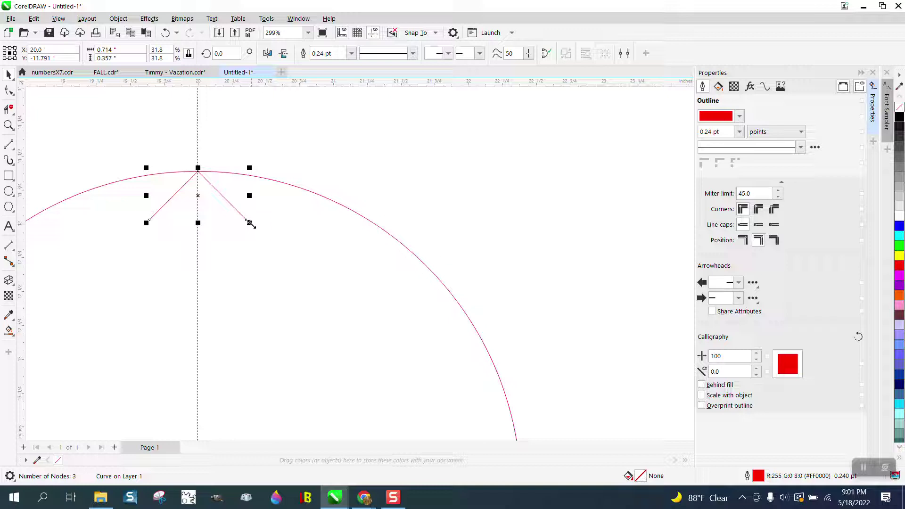
pyautogui.moveTo(247, 222); pyautogui.dragTo(246, 176)
pyautogui.scroll(-3, 250, 175)
pyautogui.scroll(-3, 283, 176)
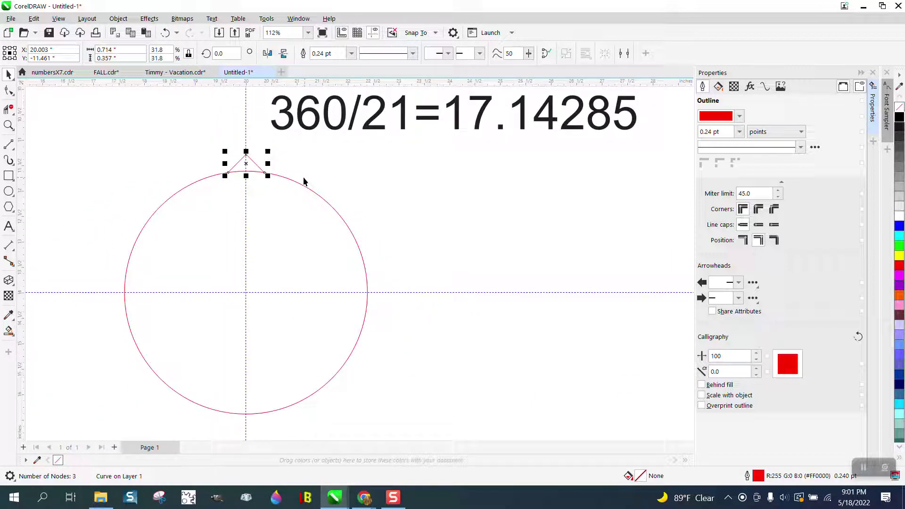
# - Clone the spike and drag its rotation centre to the circle's centre
pyautogui.click(34, 19)
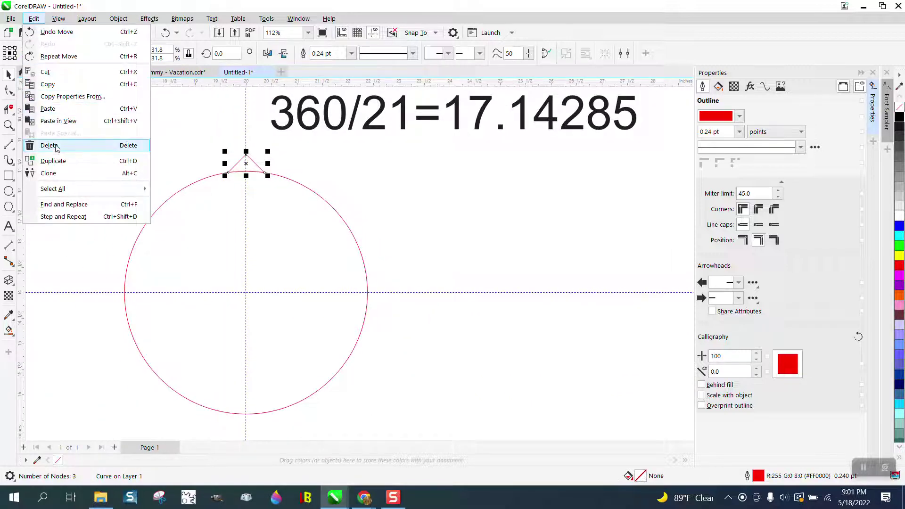
pyautogui.click(54, 175)
pyautogui.click(246, 164)
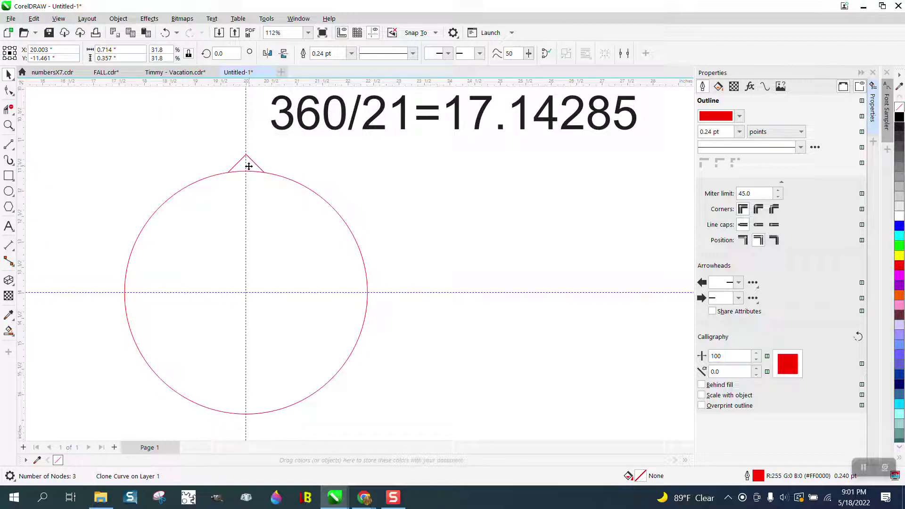
pyautogui.moveTo(246, 164); pyautogui.dragTo(246, 290)
pyautogui.click(254, 165)
pyautogui.click(255, 164)
pyautogui.click(254, 166)
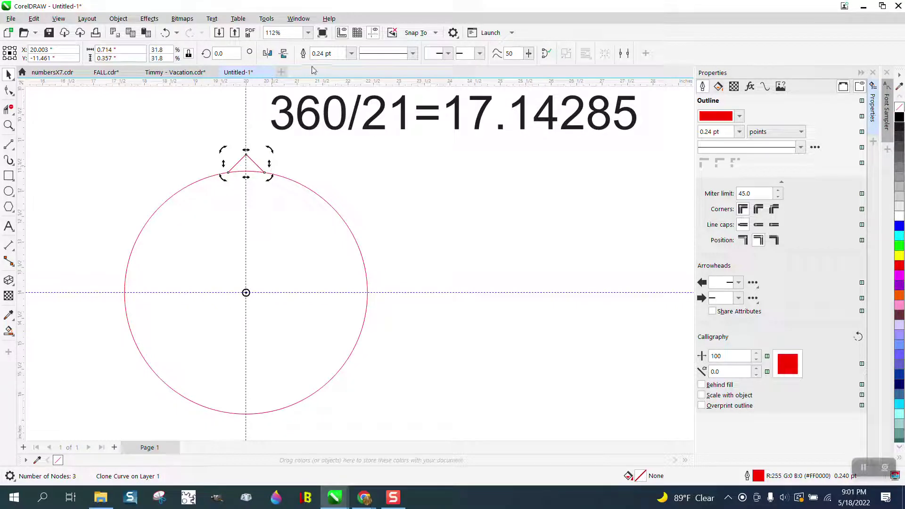
pyautogui.click(297, 18)
# - Open the Transform rotate panel and trial a 14° rotation, undoing the overlapping copies
pyautogui.moveTo(339, 166)
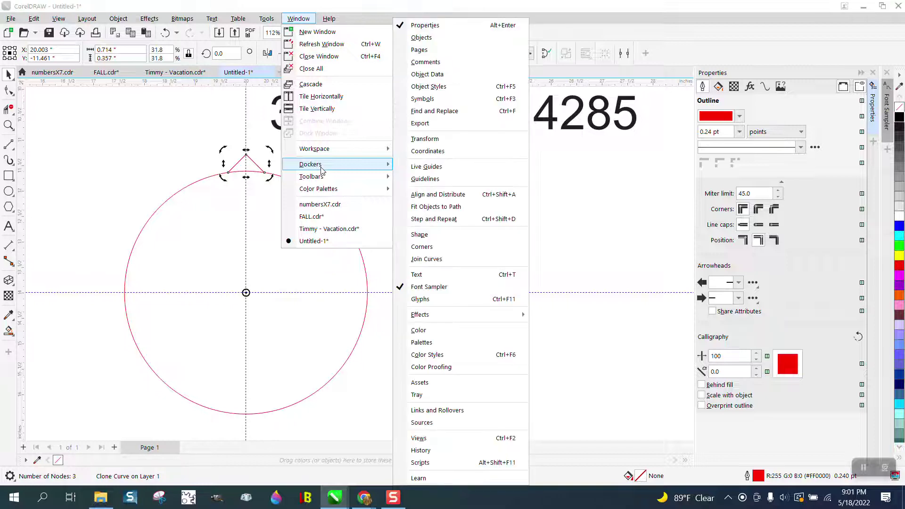
pyautogui.click(427, 139)
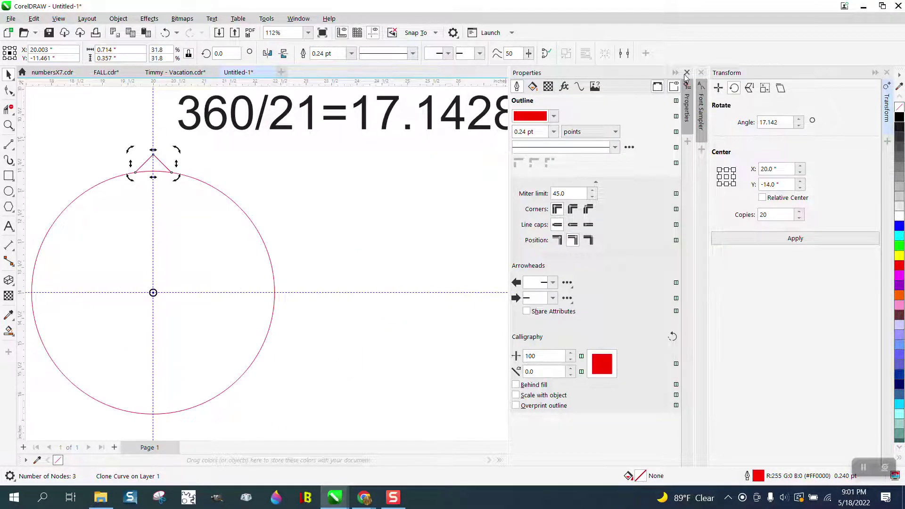
pyautogui.doubleClick(784, 122)
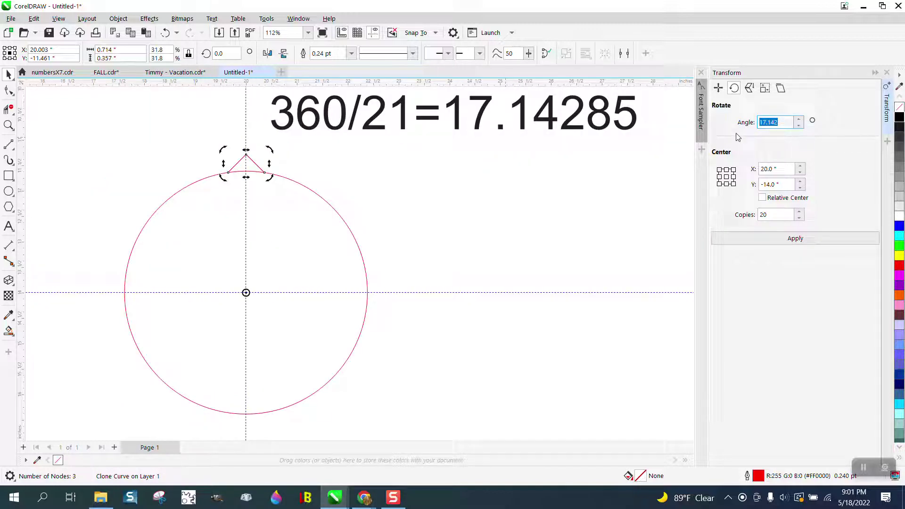
pyautogui.write('14')
pyautogui.press('Return')
pyautogui.write('14')
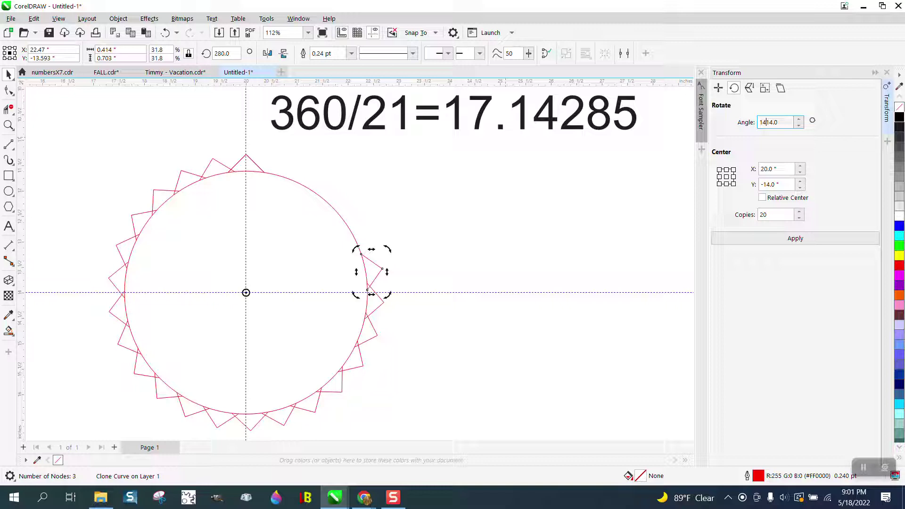
pyautogui.click(800, 240)
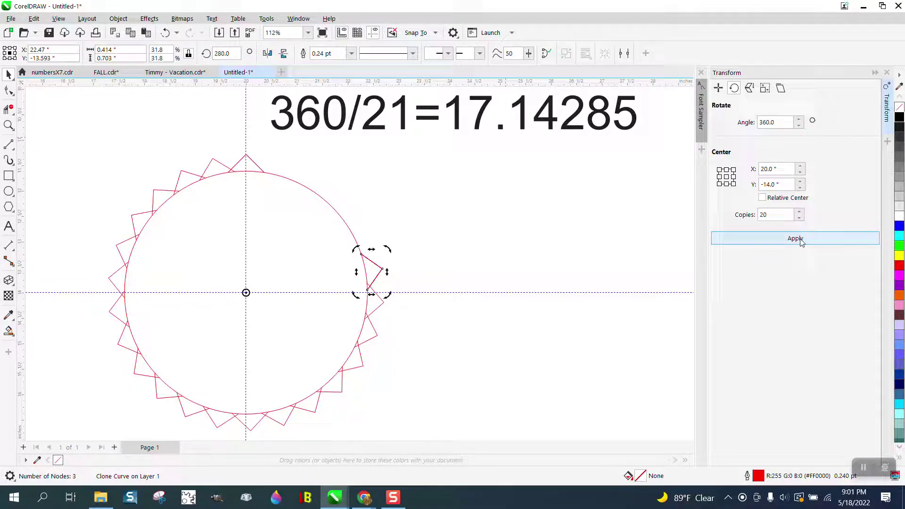
pyautogui.click(165, 33)
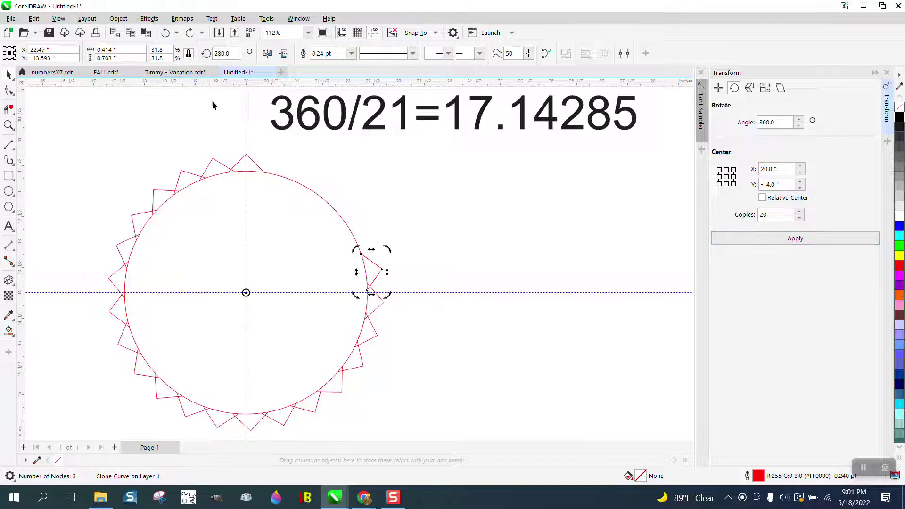
pyautogui.click(165, 33)
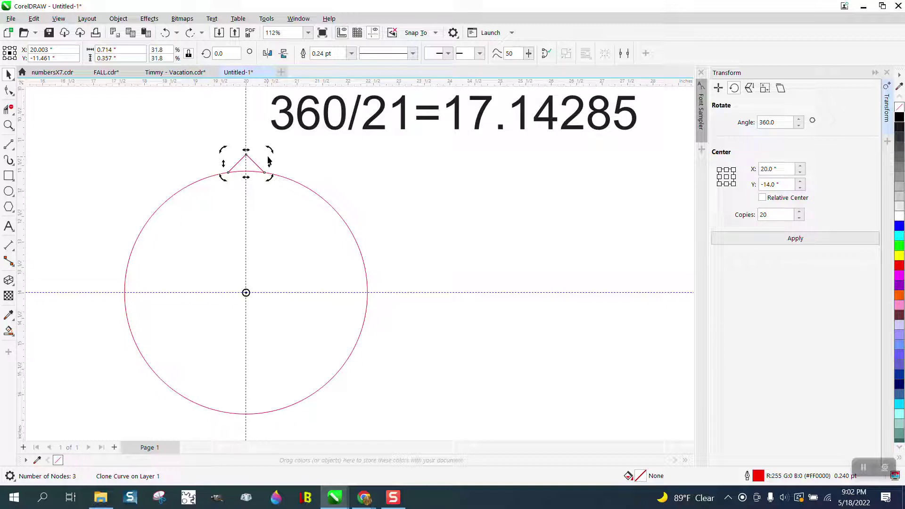
pyautogui.moveTo(223, 150); pyautogui.dragTo(214, 151)
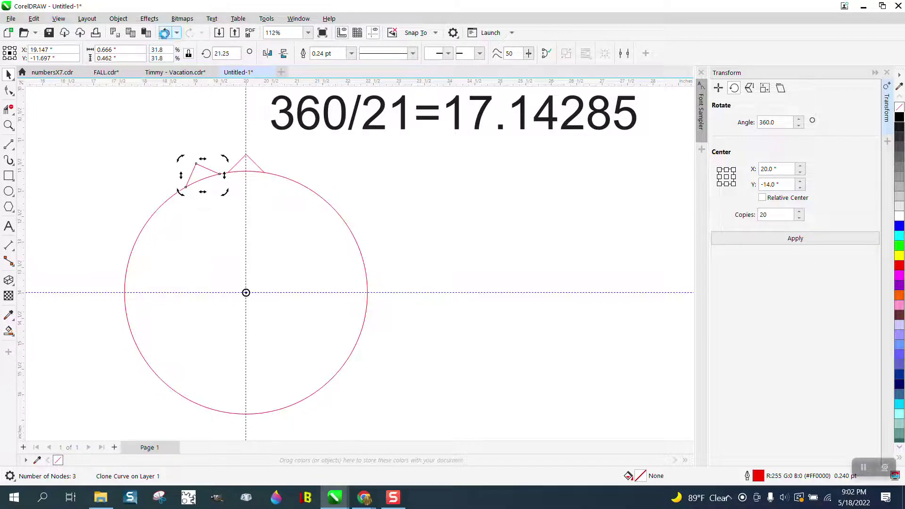
pyautogui.click(165, 33)
# - Apply a 17.14285° rotation with 20 copies around the circle's centre
pyautogui.doubleClick(774, 123)
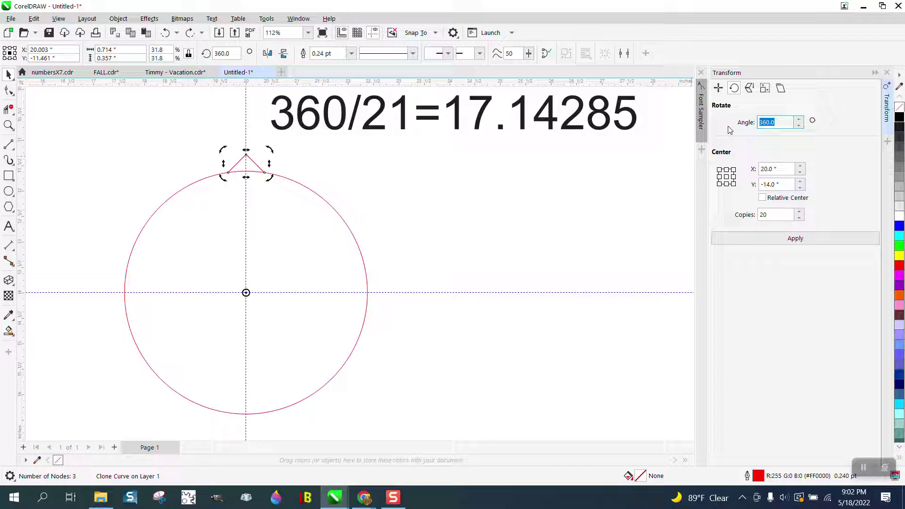
pyautogui.write('17.143')
pyautogui.click(734, 90)
pyautogui.click(799, 242)
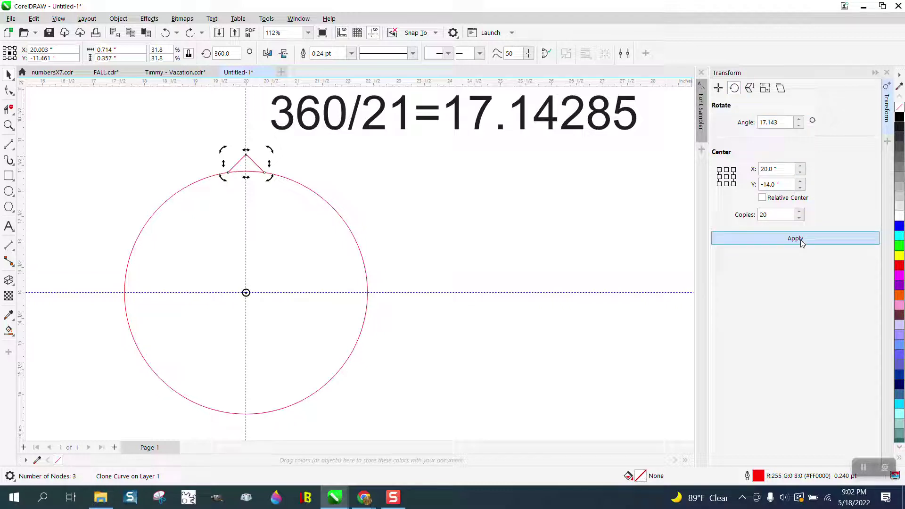
pyautogui.click(543, 228)
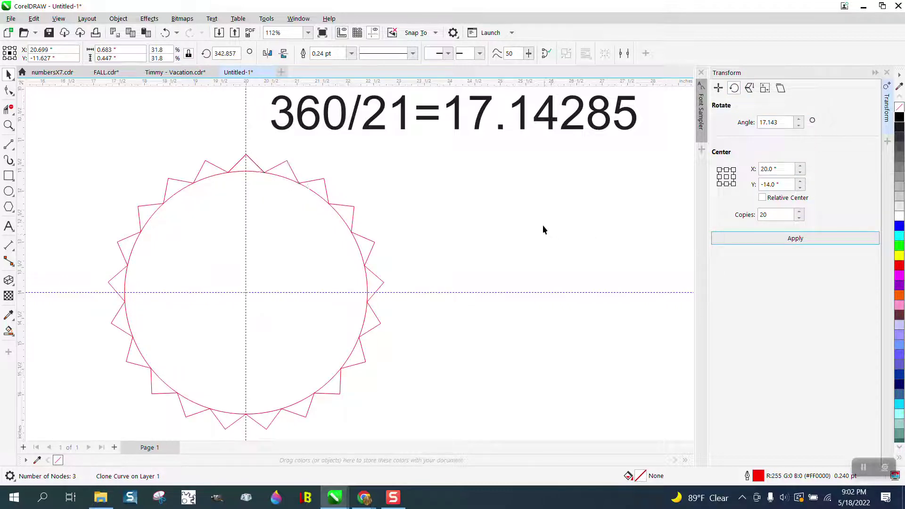
# - Delete the circle and convert the master spike's three nodes to curves
pyautogui.click(280, 182)
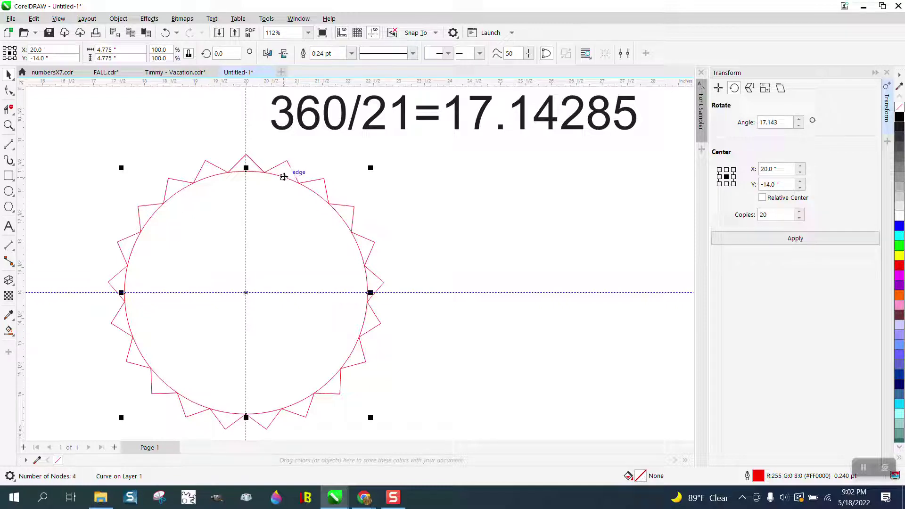
pyautogui.press('Delete')
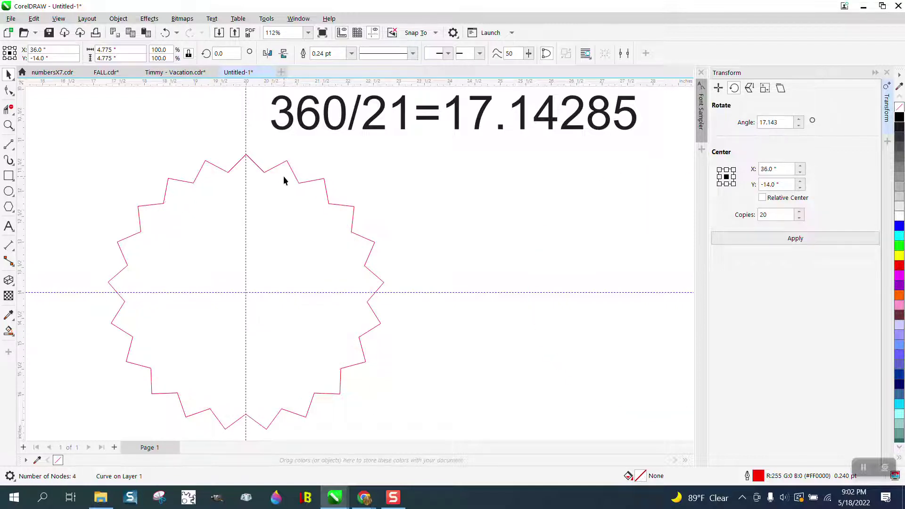
pyautogui.click(9, 125)
pyautogui.moveTo(219, 142); pyautogui.dragTo(304, 190)
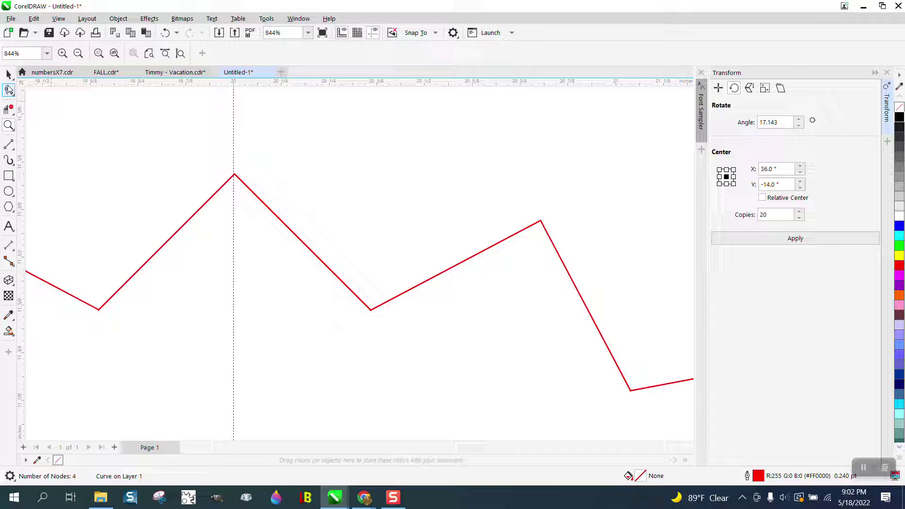
pyautogui.click(9, 89)
pyautogui.click(235, 177)
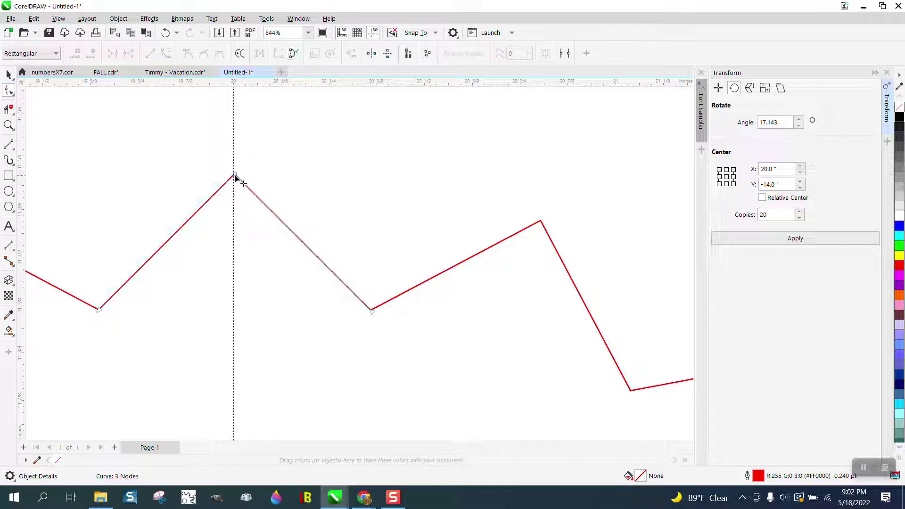
pyautogui.click(235, 175)
pyautogui.scroll(-2, 237, 180)
pyautogui.moveTo(113, 169); pyautogui.dragTo(360, 352)
pyautogui.rightClick(325, 264)
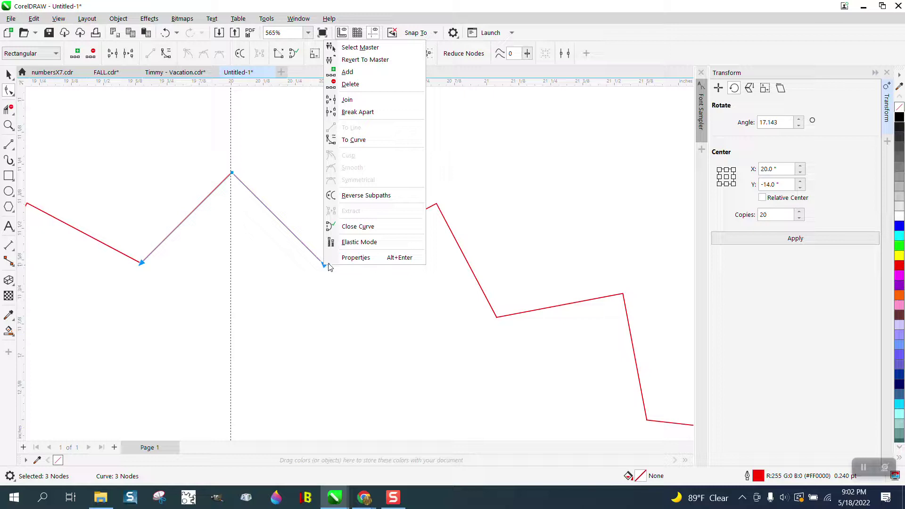
pyautogui.click(349, 140)
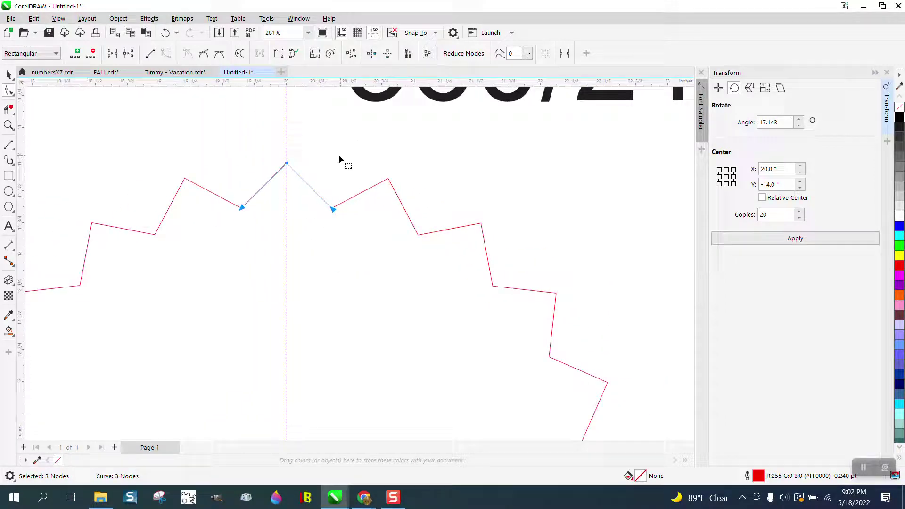
# - Try pulling and deleting the spike's tip, then undo back to the three-node spike
pyautogui.moveTo(288, 163); pyautogui.dragTo(290, 117)
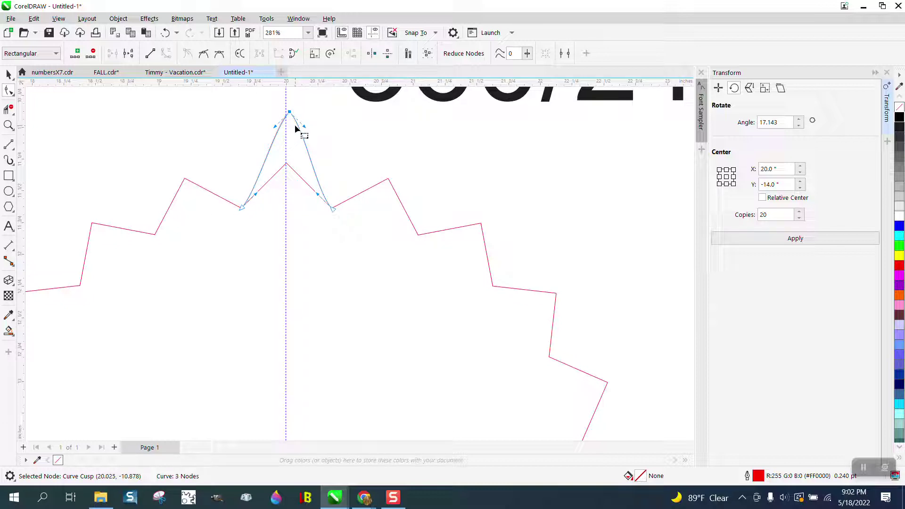
pyautogui.press('Delete')
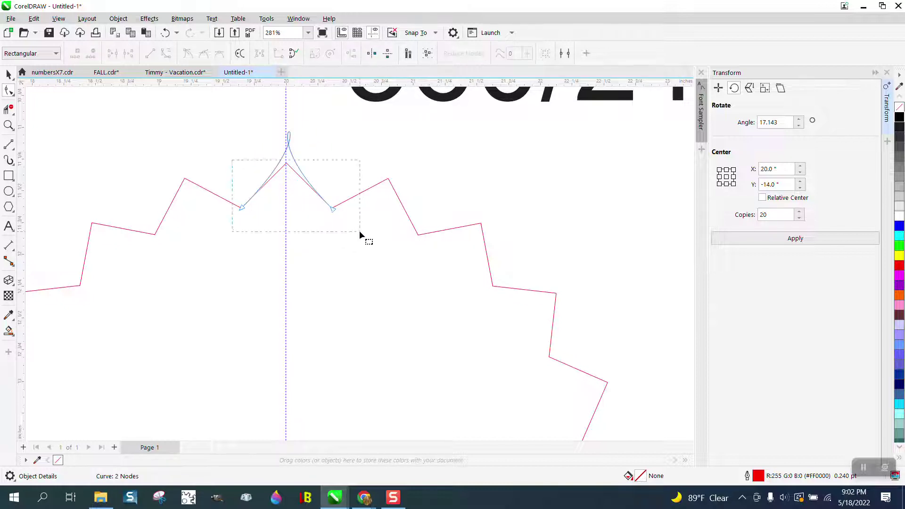
pyautogui.moveTo(359, 231); pyautogui.dragTo(359, 231)
pyautogui.hotkey('ctrl', 'z')
pyautogui.hotkey('ctrl', 'z')
pyautogui.click(9, 74)
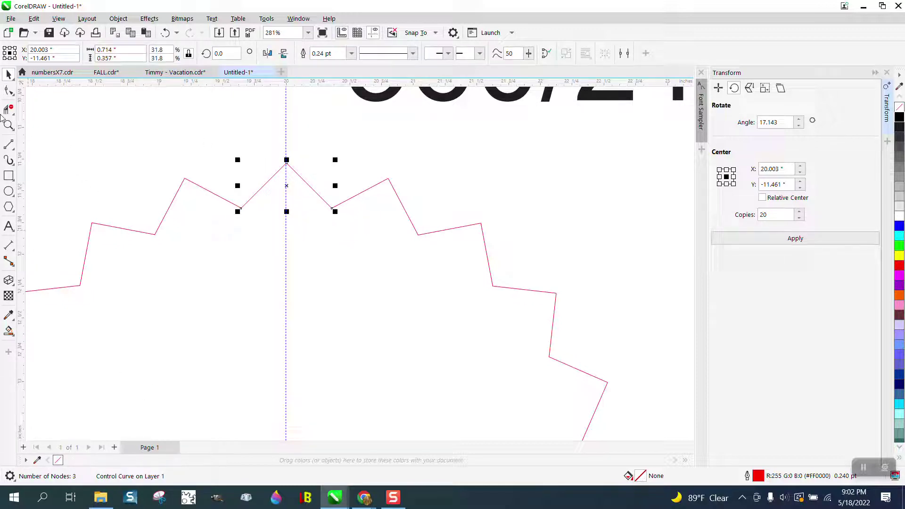
pyautogui.click(8, 90)
pyautogui.moveTo(366, 235); pyautogui.dragTo(367, 235)
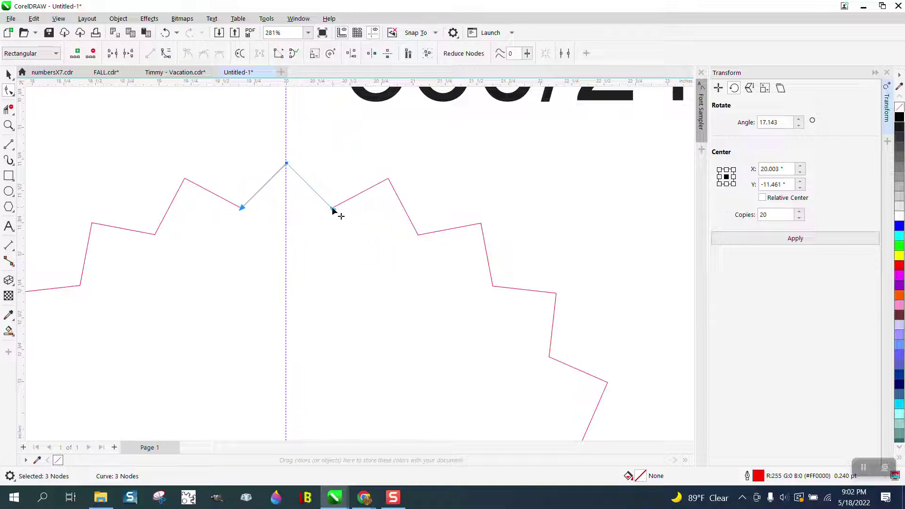
pyautogui.rightClick(334, 210)
pyautogui.press('Escape')
pyautogui.click(294, 163)
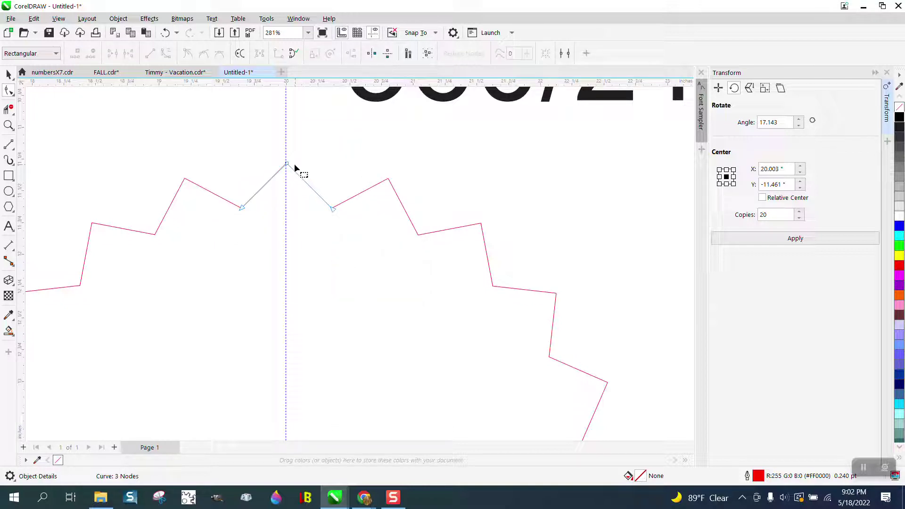
# - Pull the master spike's tip into a tall peak and bend both sides into curves
pyautogui.moveTo(287, 165); pyautogui.dragTo(294, 108)
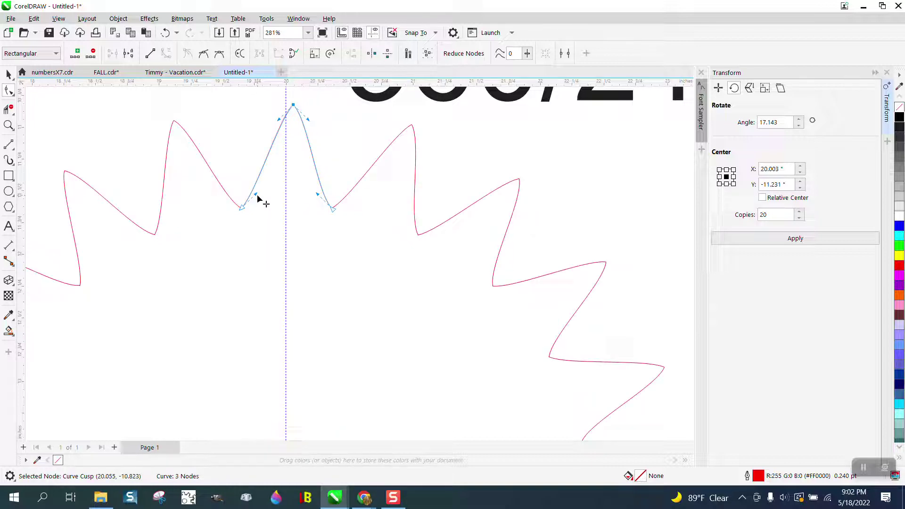
pyautogui.moveTo(256, 194); pyautogui.dragTo(239, 150)
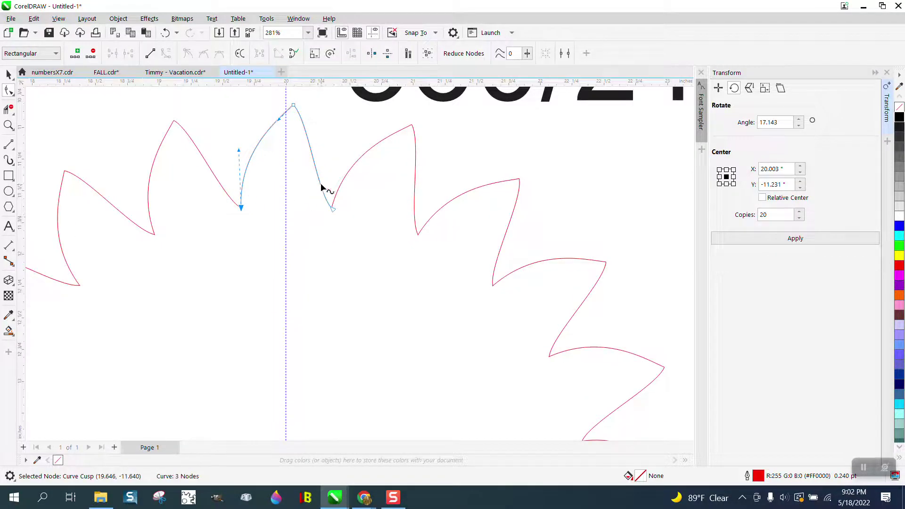
pyautogui.moveTo(316, 191); pyautogui.dragTo(347, 236)
pyautogui.rightClick(335, 213)
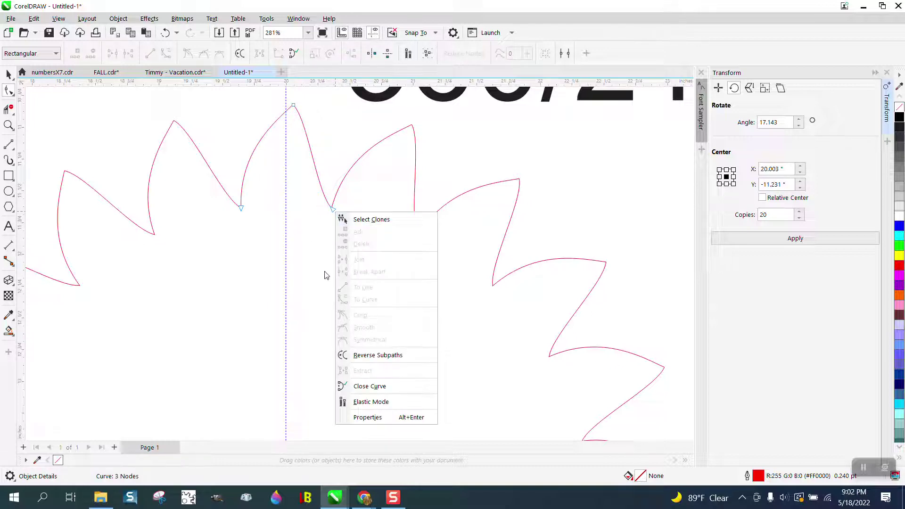
pyautogui.click(329, 215)
pyautogui.moveTo(333, 211); pyautogui.dragTo(271, 180)
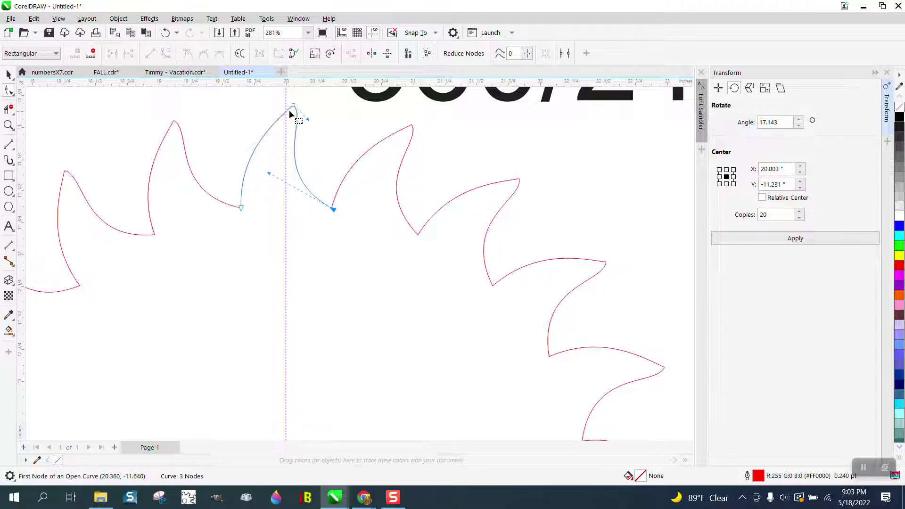
pyautogui.moveTo(294, 105); pyautogui.dragTo(294, 97)
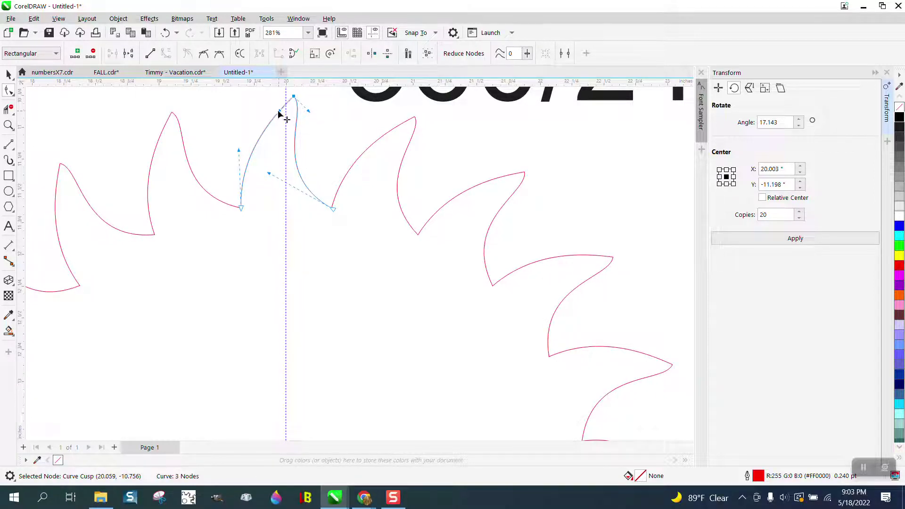
pyautogui.moveTo(279, 113); pyautogui.dragTo(297, 126)
pyautogui.scroll(-5, 329, 219)
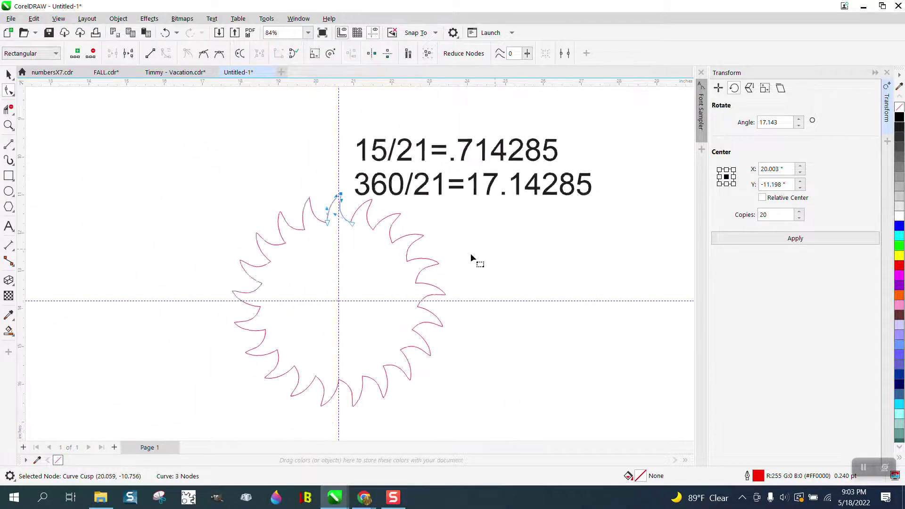
pyautogui.scroll(-3, 471, 253)
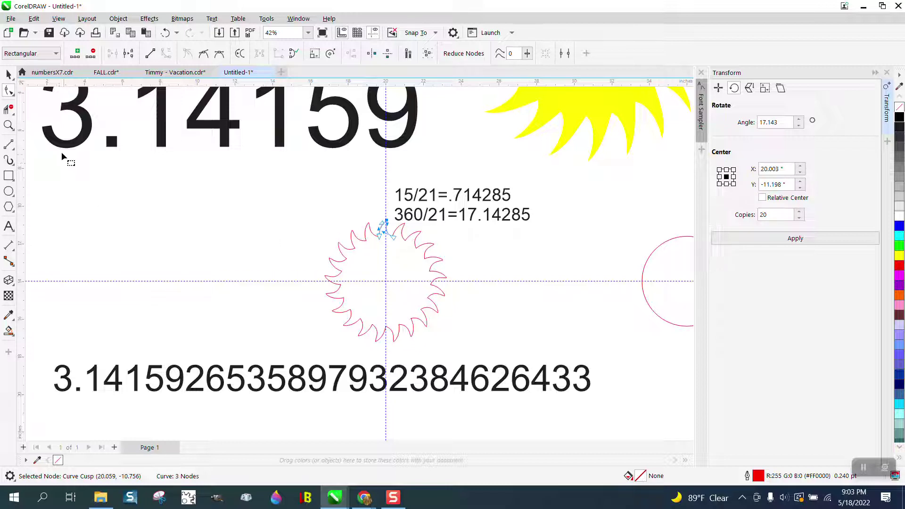
# - Zoom in on the top spikes and test a yellow Smart Fill inside the ring, then undo it
pyautogui.click(9, 125)
pyautogui.moveTo(344, 217); pyautogui.dragTo(456, 269)
pyautogui.click(8, 74)
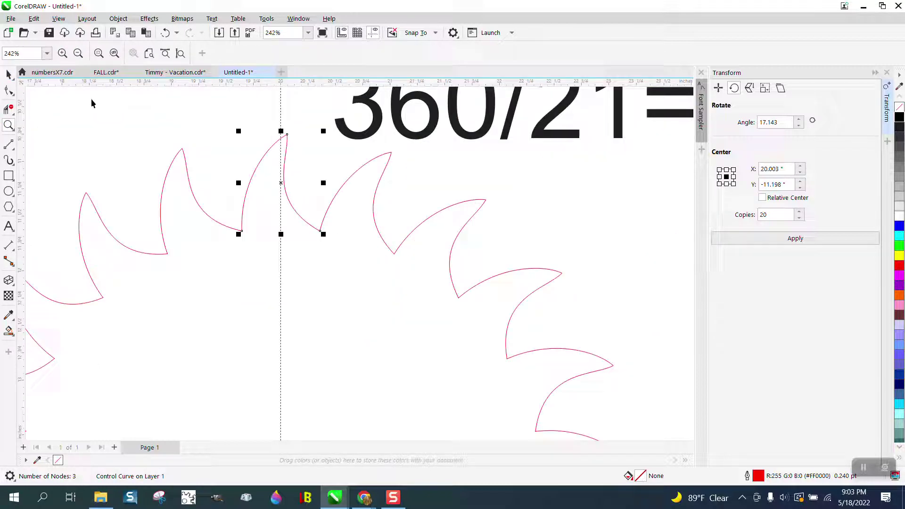
pyautogui.click(224, 185)
pyautogui.moveTo(191, 193); pyautogui.dragTo(170, 127)
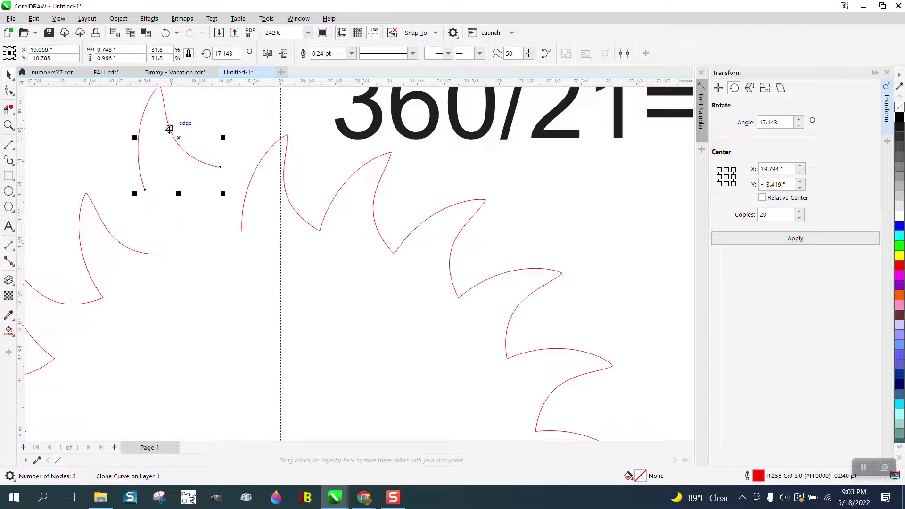
pyautogui.click(165, 33)
pyautogui.scroll(-5, 255, 199)
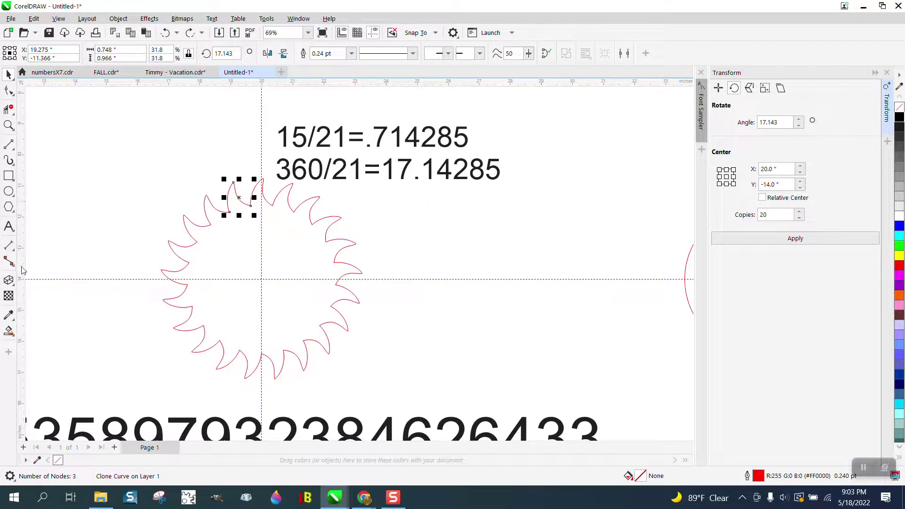
pyautogui.click(11, 332)
pyautogui.click(221, 236)
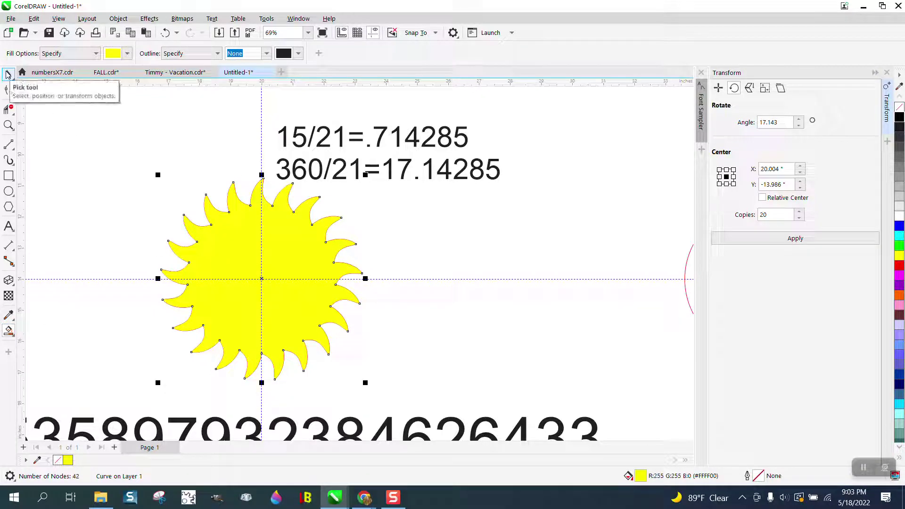
pyautogui.click(163, 35)
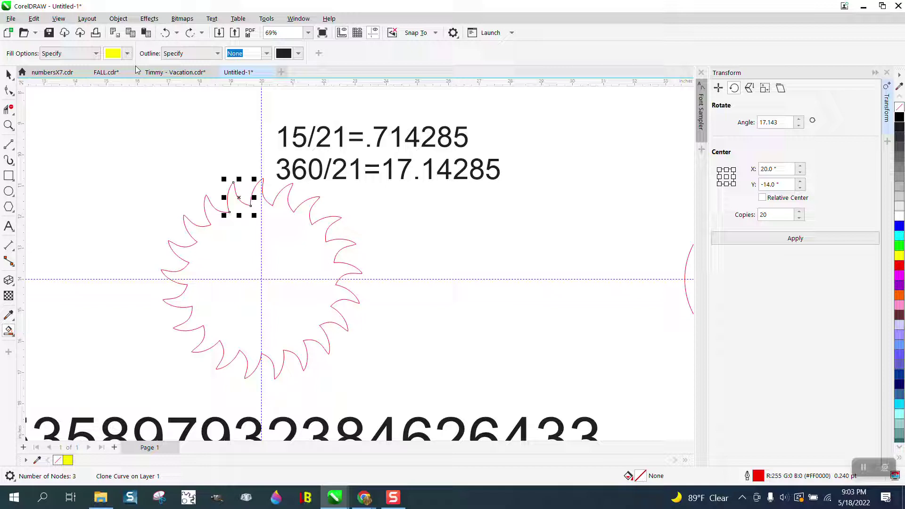
# - Adjust the master spike's tip curve and bend its right side into a deeper hook
pyautogui.click(9, 125)
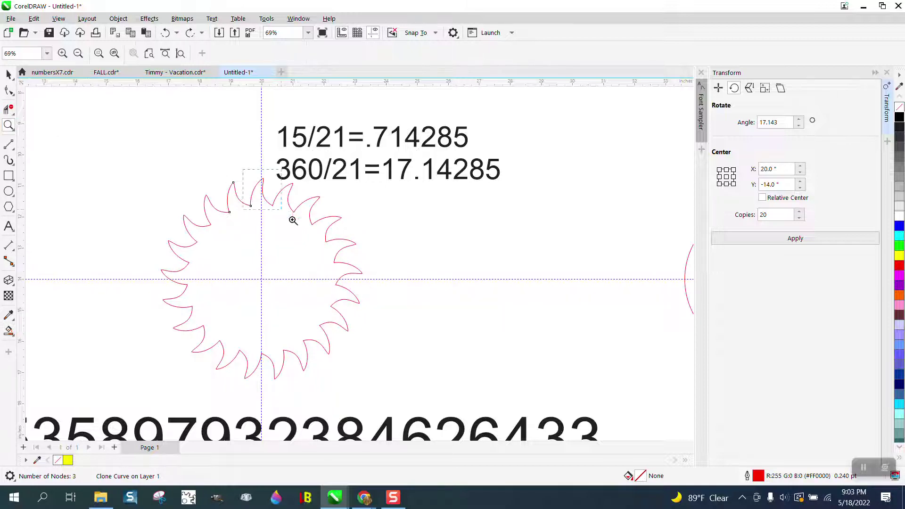
pyautogui.click(294, 220)
pyautogui.click(9, 90)
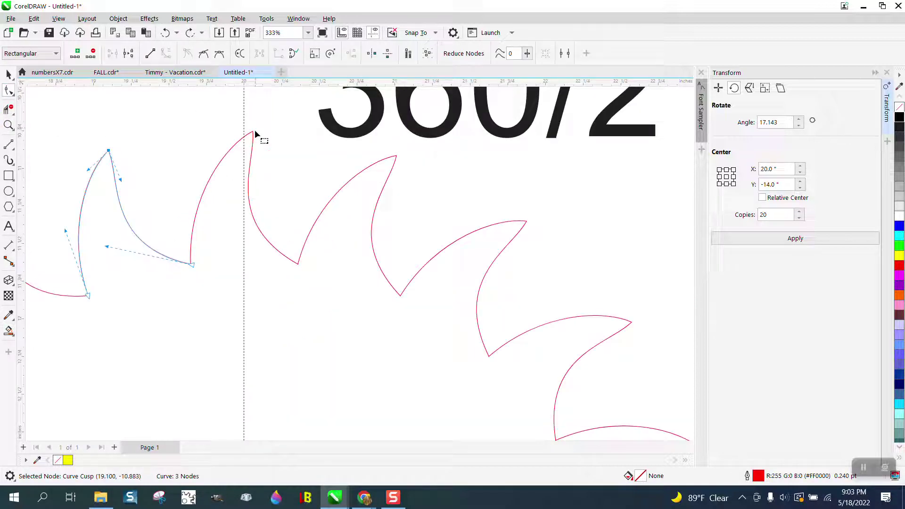
pyautogui.click(254, 135)
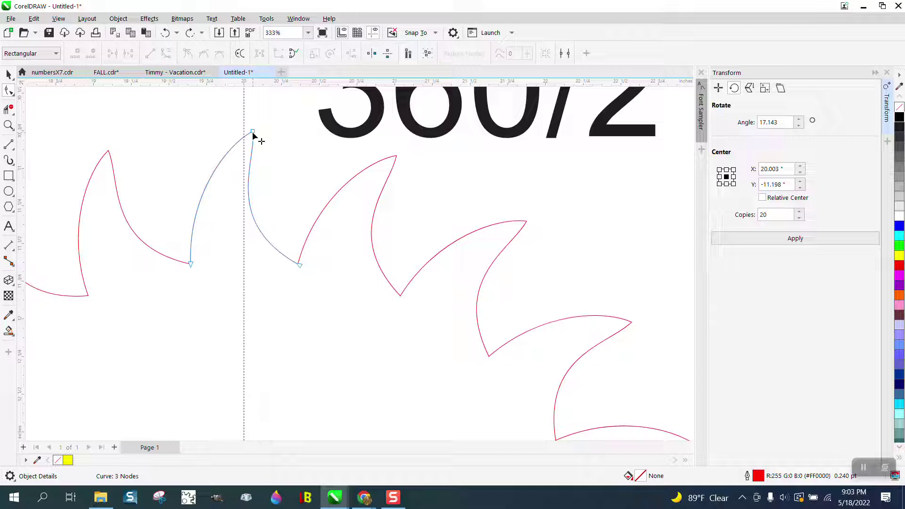
pyautogui.click(253, 135)
pyautogui.moveTo(230, 146); pyautogui.dragTo(244, 173)
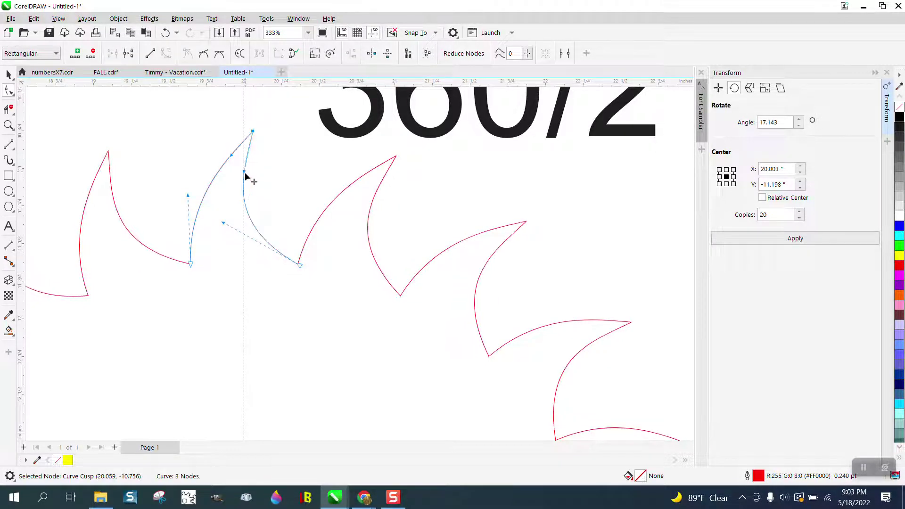
pyautogui.moveTo(250, 208); pyautogui.dragTo(218, 200)
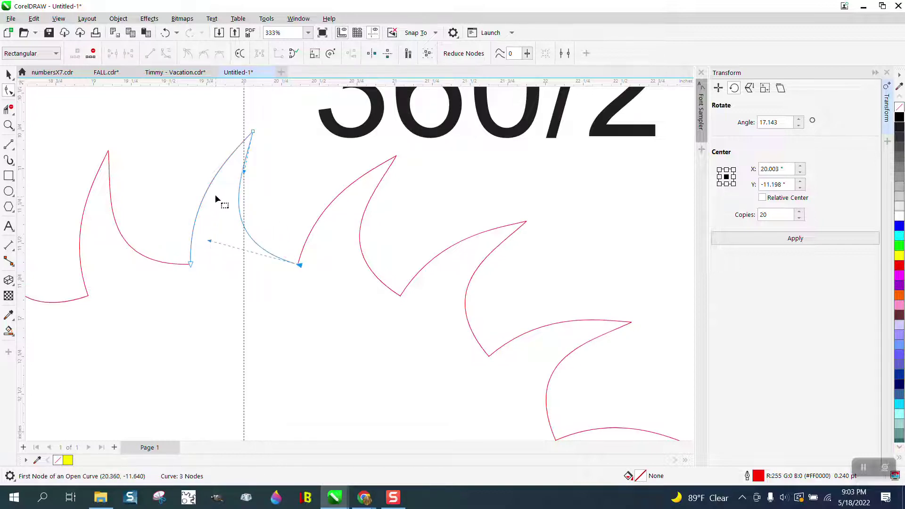
pyautogui.scroll(-2, 222, 195)
pyautogui.scroll(-3, 330, 191)
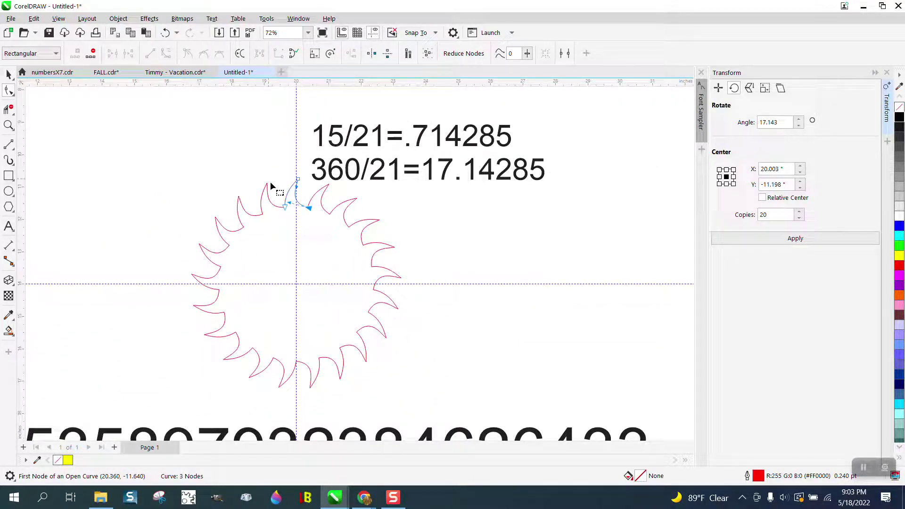
pyautogui.press('space')
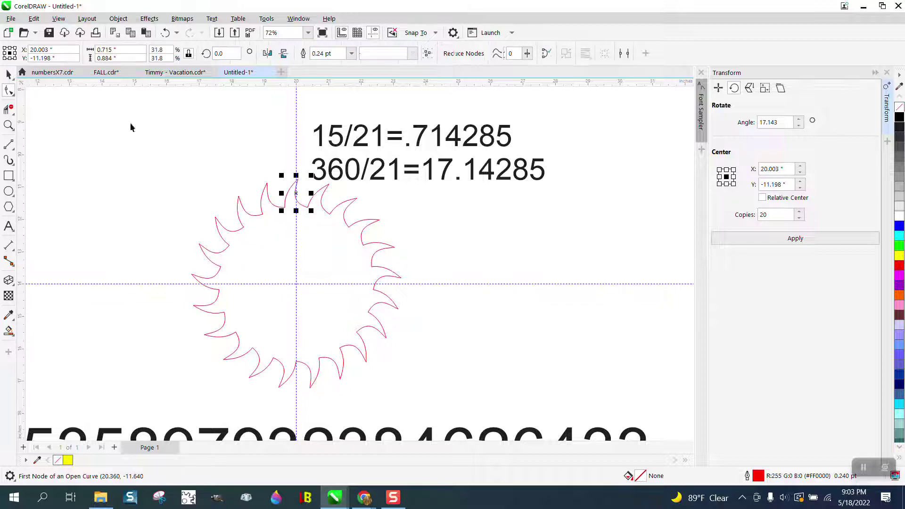
pyautogui.scroll(-2, 400, 191)
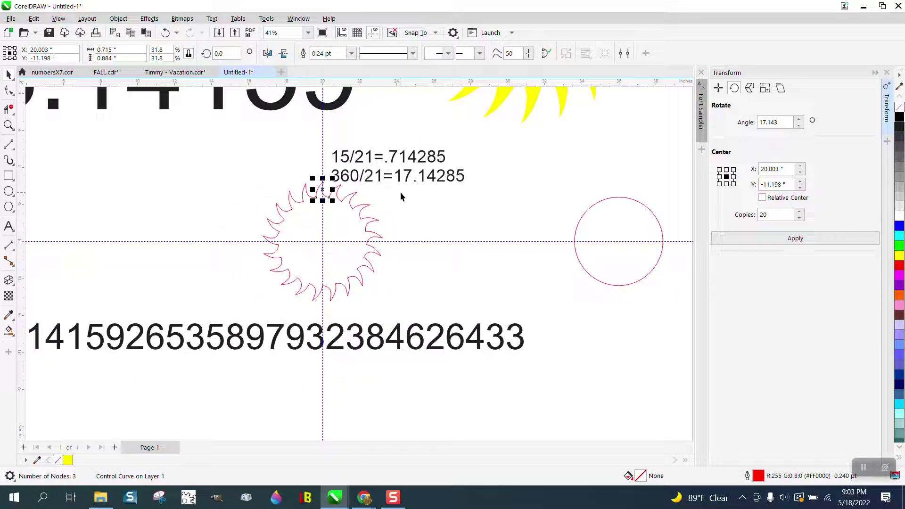